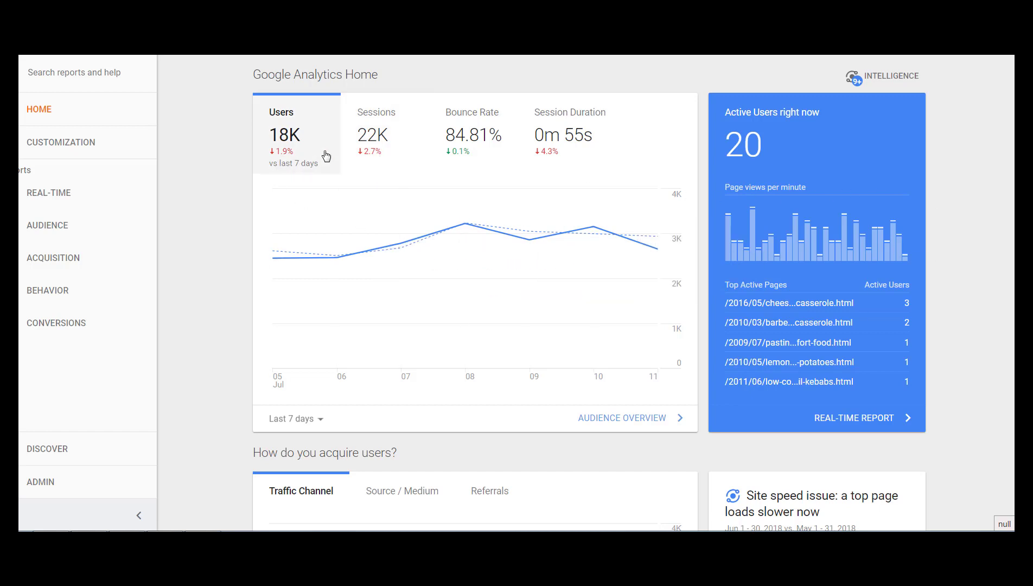
# Review the Home dashboard's sessions trend, traffic by Source / Medium and Referrals, user retention, and most visited pages.
pyautogui.moveTo(377, 135); pyautogui.dragTo(368, 137)
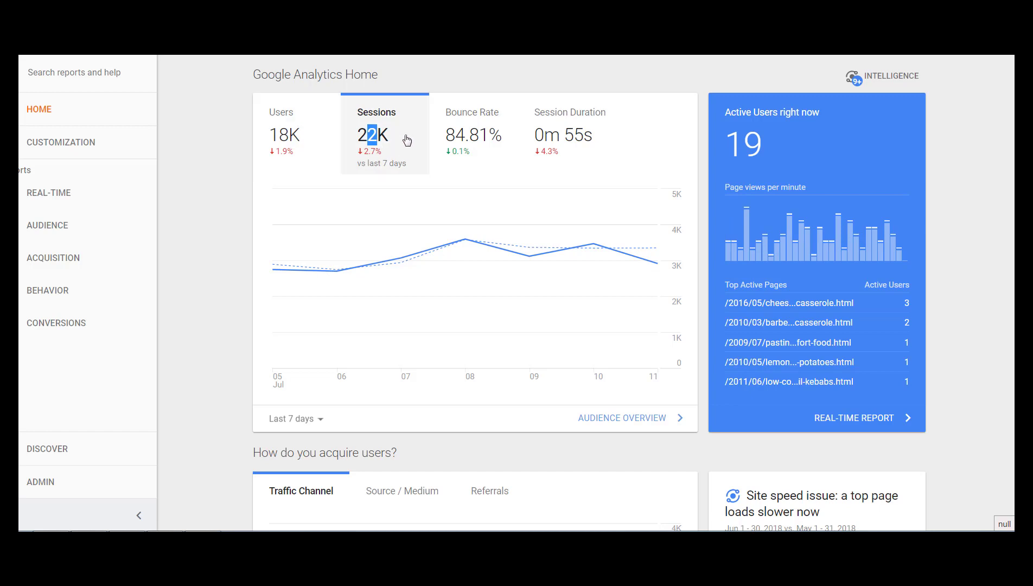
pyautogui.scroll(-7, 231, 217)
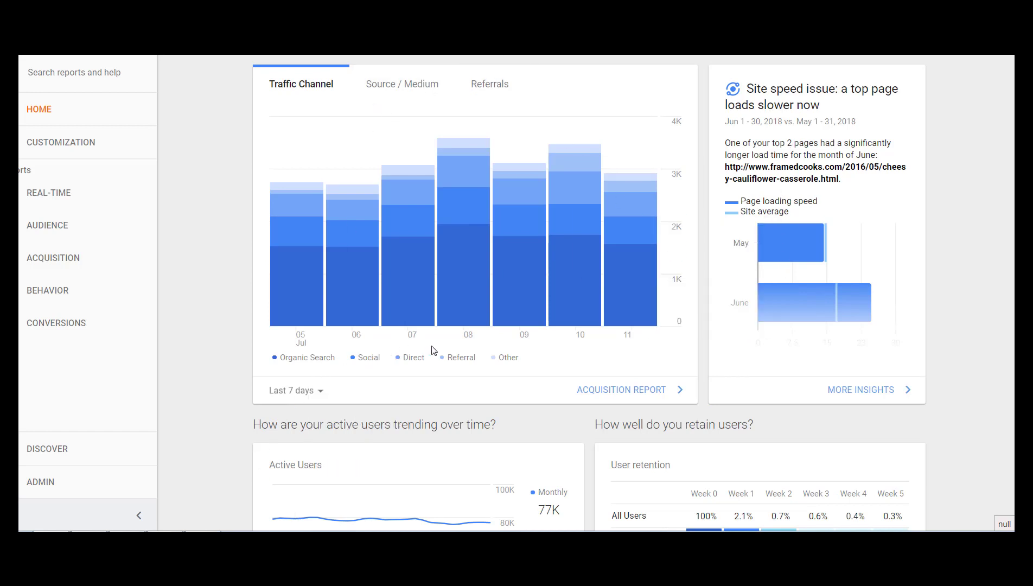
pyautogui.click(404, 97)
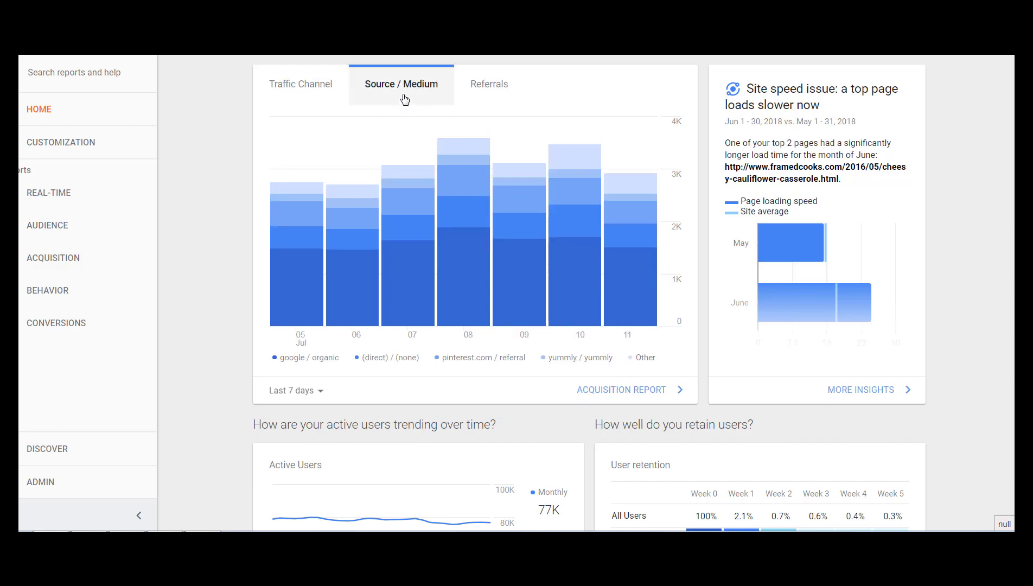
pyautogui.click(480, 99)
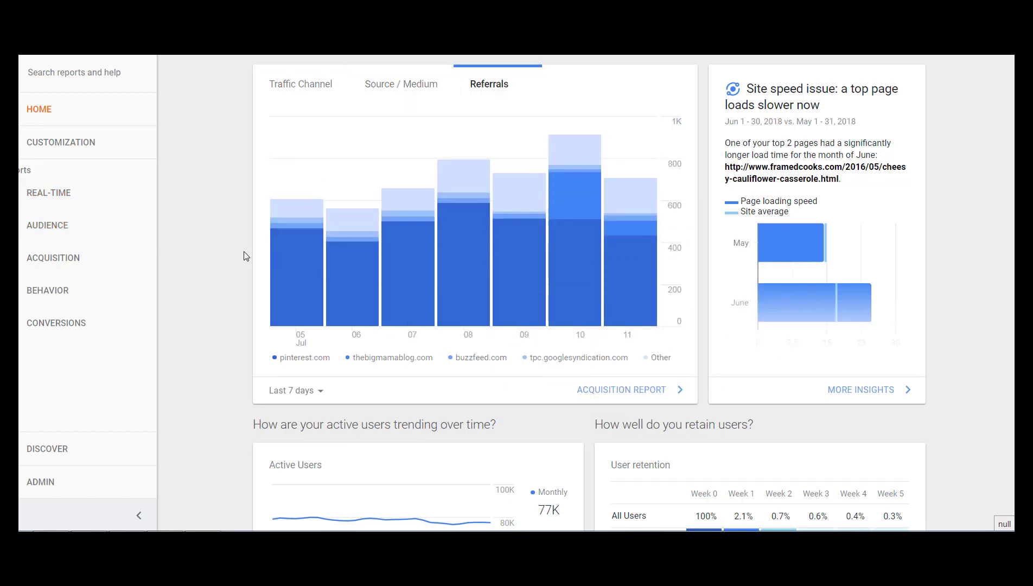
pyautogui.scroll(-3, 243, 259)
pyautogui.scroll(-3, 239, 257)
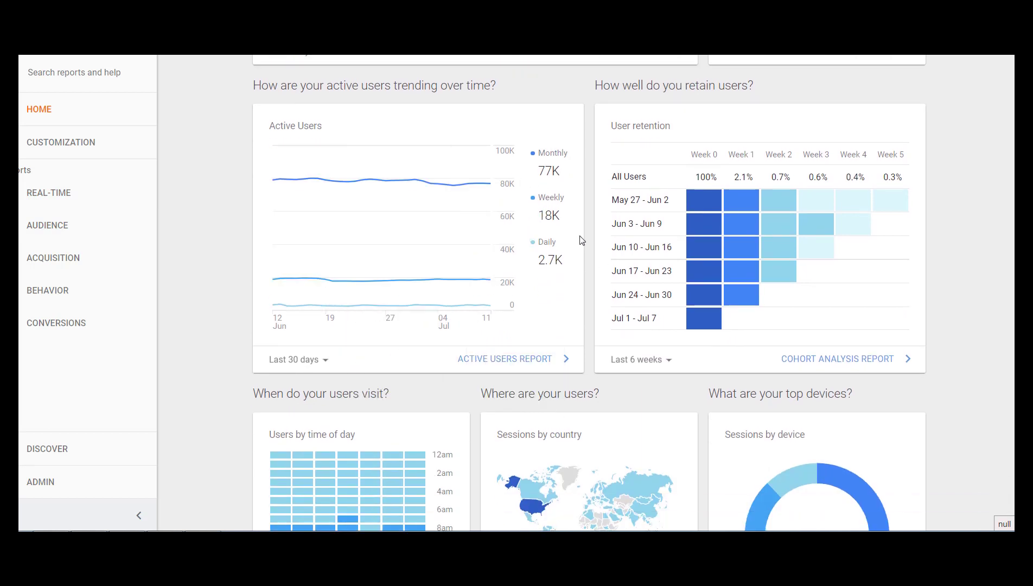
pyautogui.scroll(-9, 304, 225)
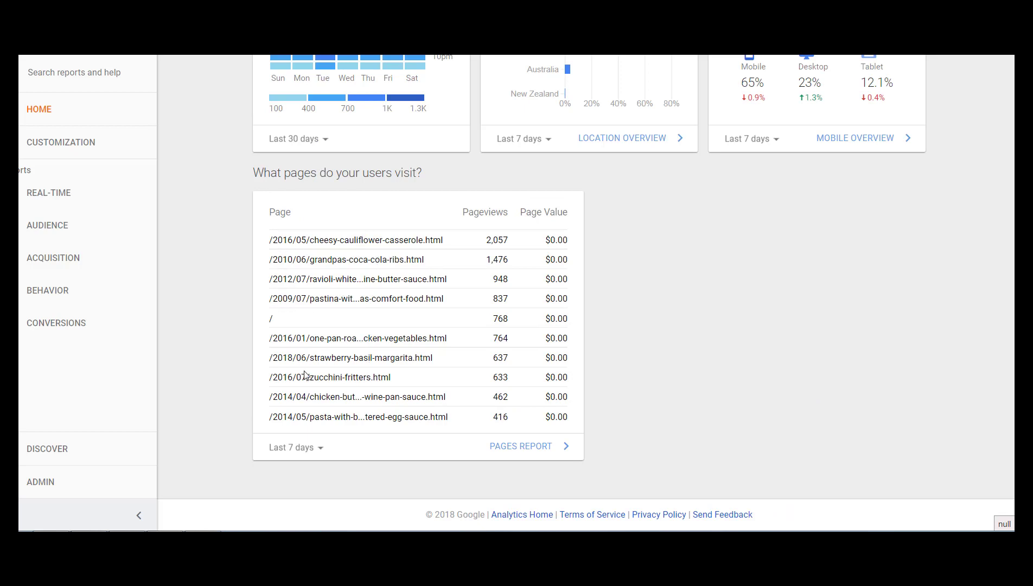
# Open the New vs Returning report in the Audience section's Behavior group and review its user type table.
pyautogui.click(41, 229)
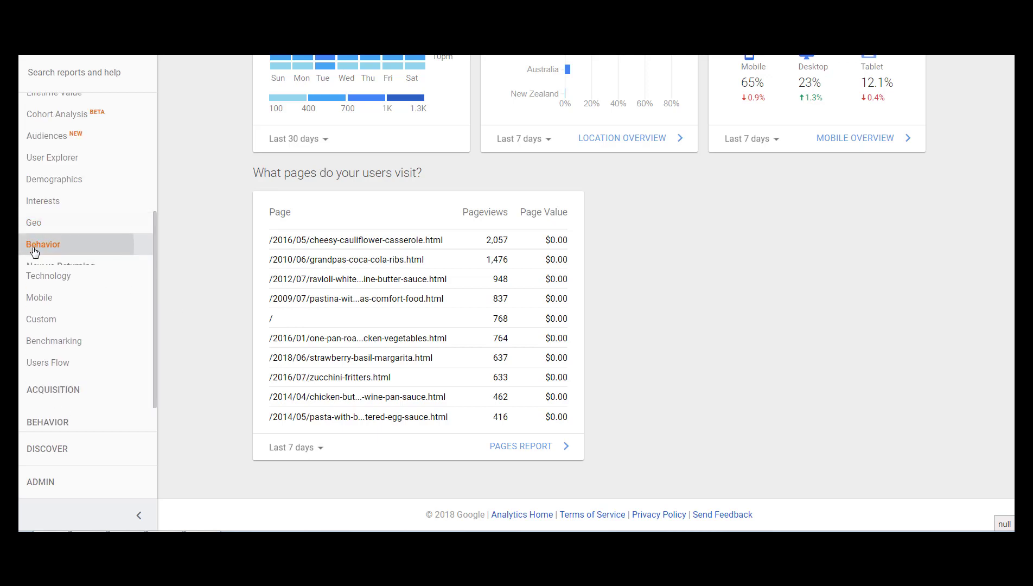
pyautogui.click(35, 247)
pyautogui.click(50, 267)
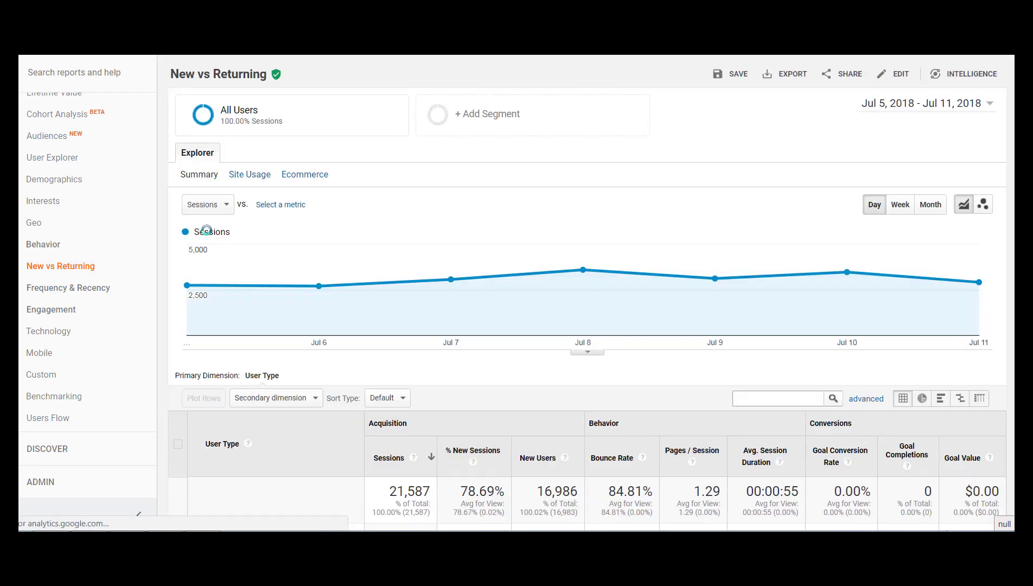
pyautogui.scroll(-3, 805, 341)
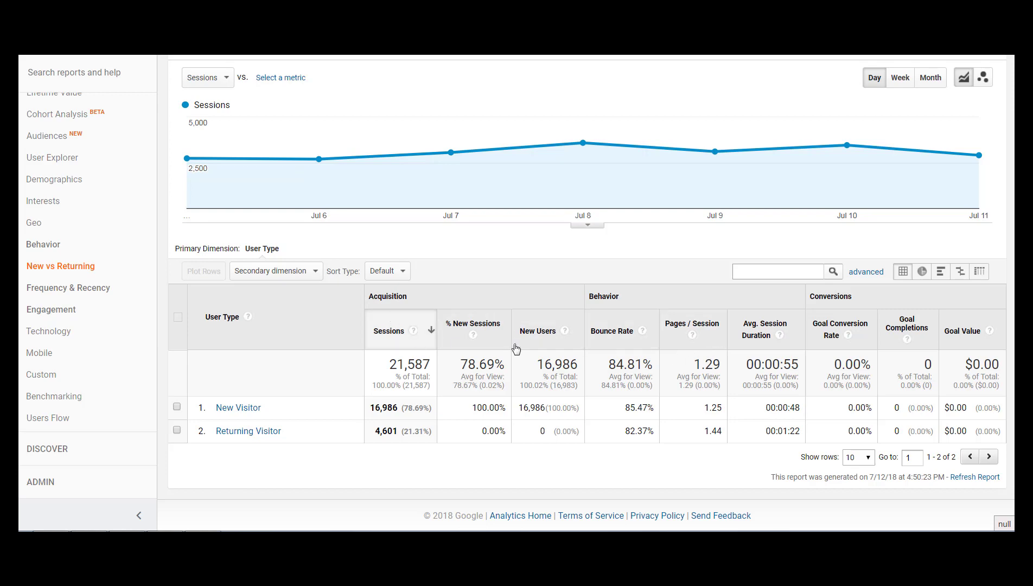
pyautogui.scroll(3, 839, 353)
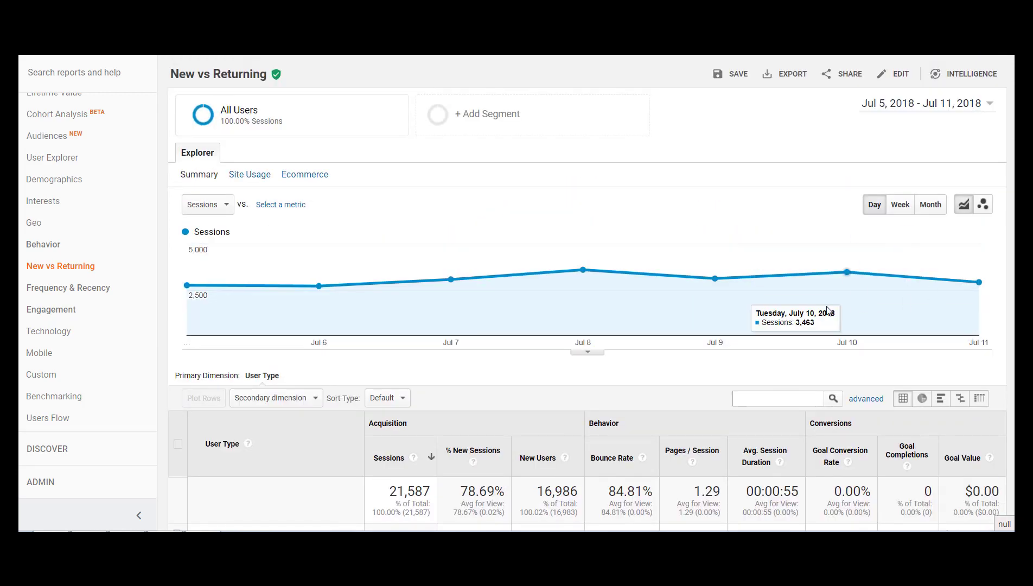
# Compare the New vs Returning report for Jul 5–11, 2018 with the same dates in 2017 and review the changes by user type.
pyautogui.click(970, 103)
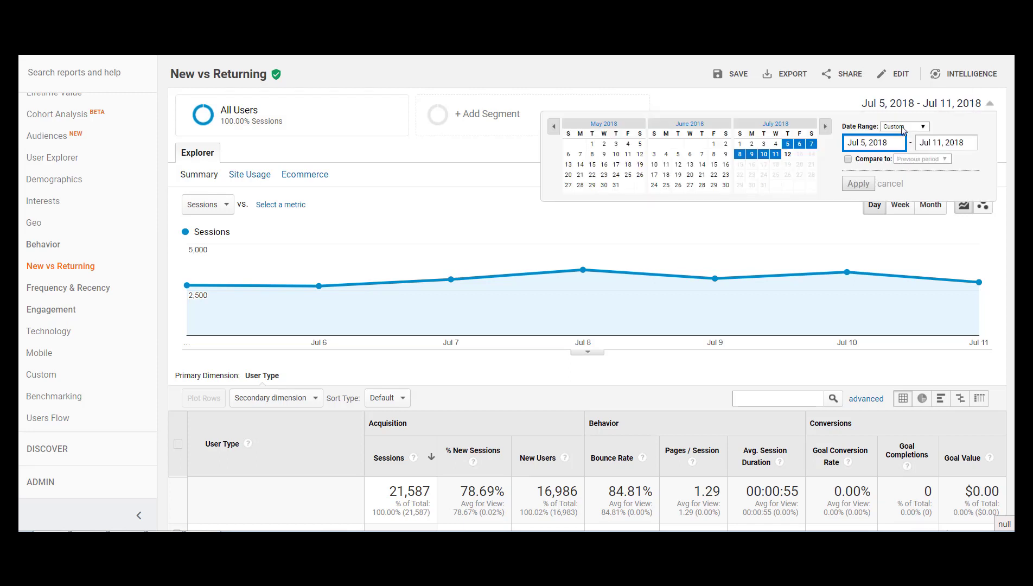
pyautogui.click(848, 160)
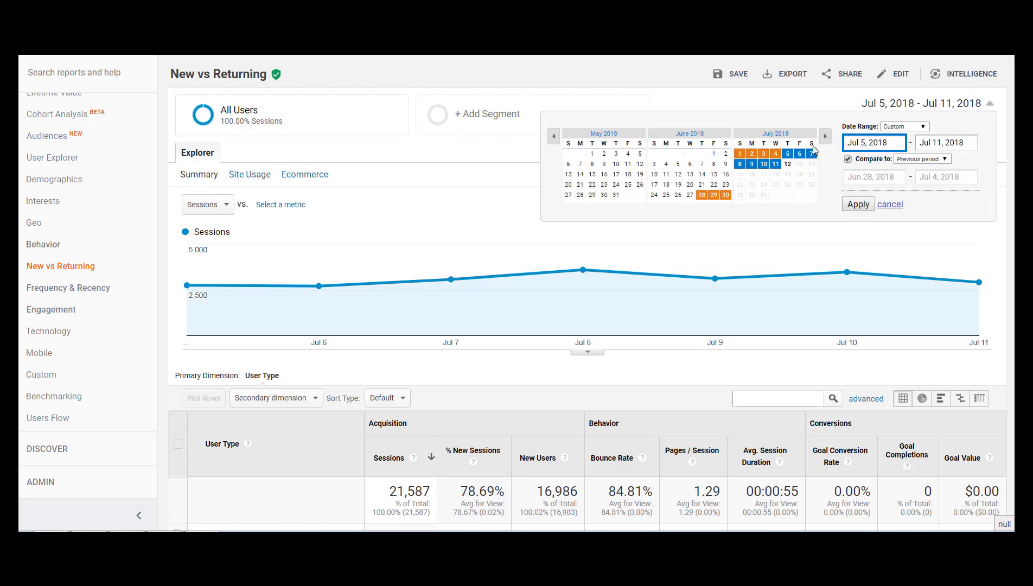
pyautogui.click(900, 163)
pyautogui.click(905, 182)
pyautogui.click(867, 209)
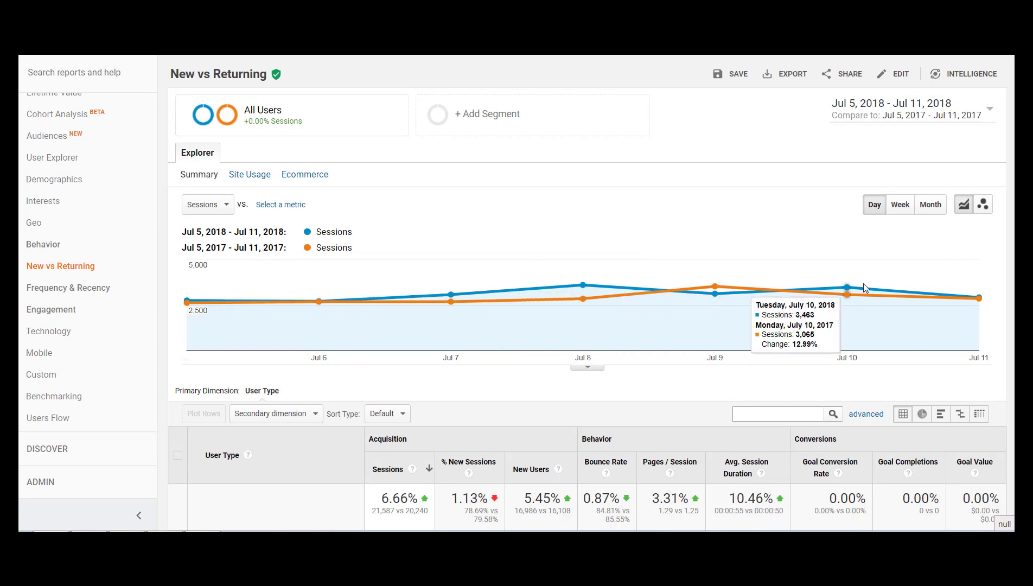
pyautogui.scroll(-1, 598, 225)
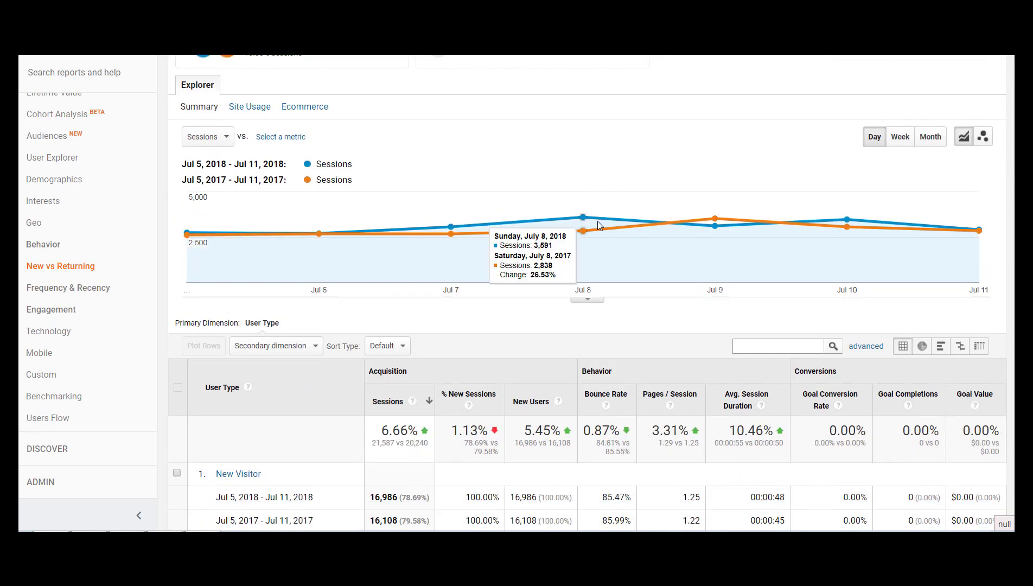
pyautogui.scroll(-3, 598, 224)
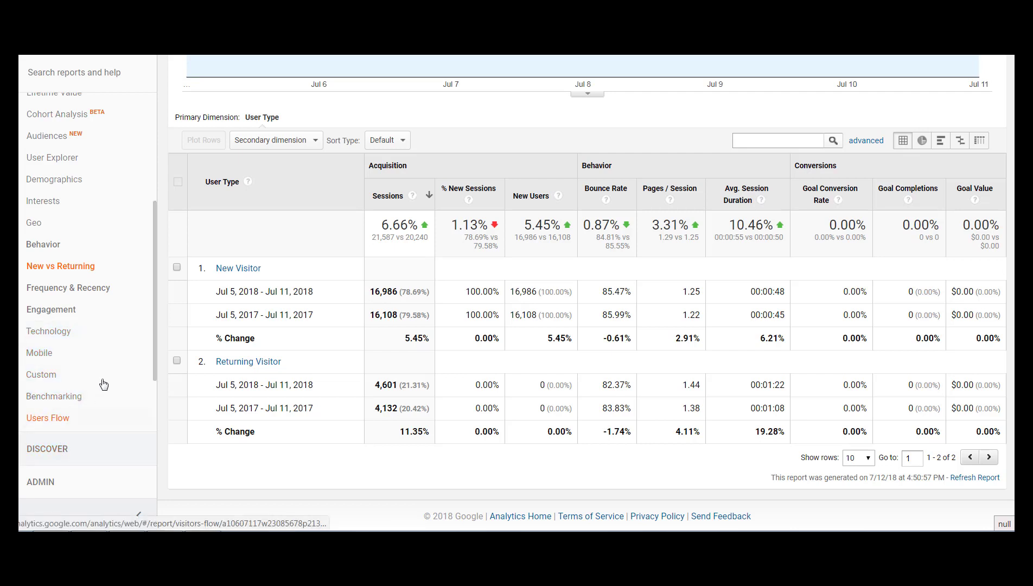
# Open the Audience section's Mobile Overview report and compare mobile, desktop and tablet figures between the two periods.
pyautogui.scroll(-2, 109, 342)
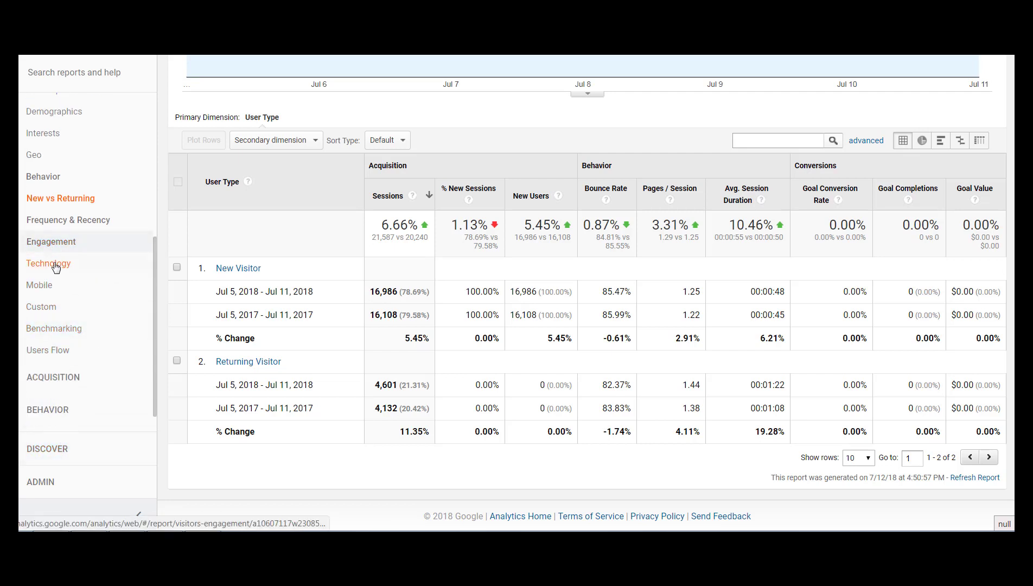
pyautogui.click(54, 269)
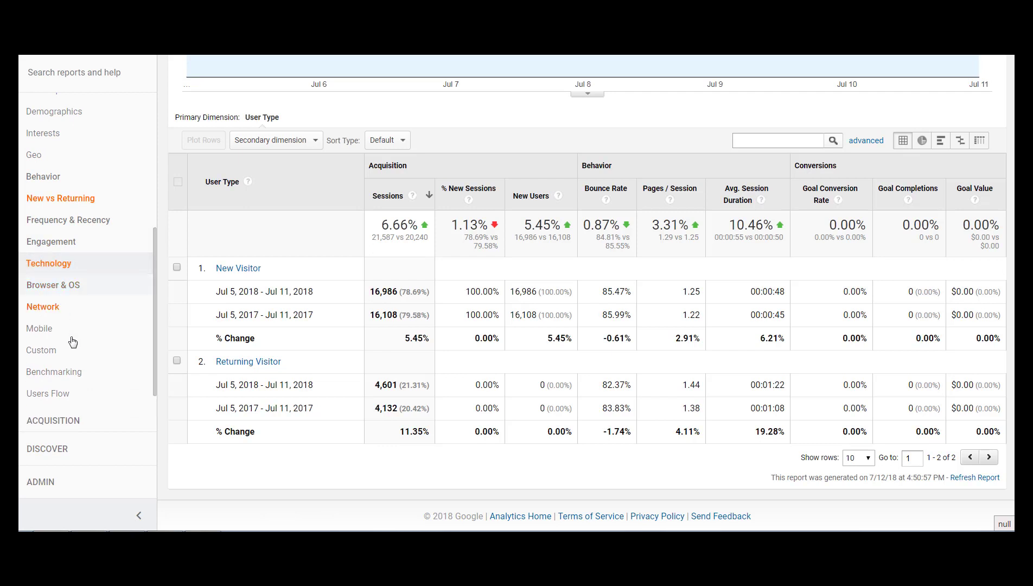
pyautogui.scroll(-2, 76, 342)
pyautogui.click(42, 259)
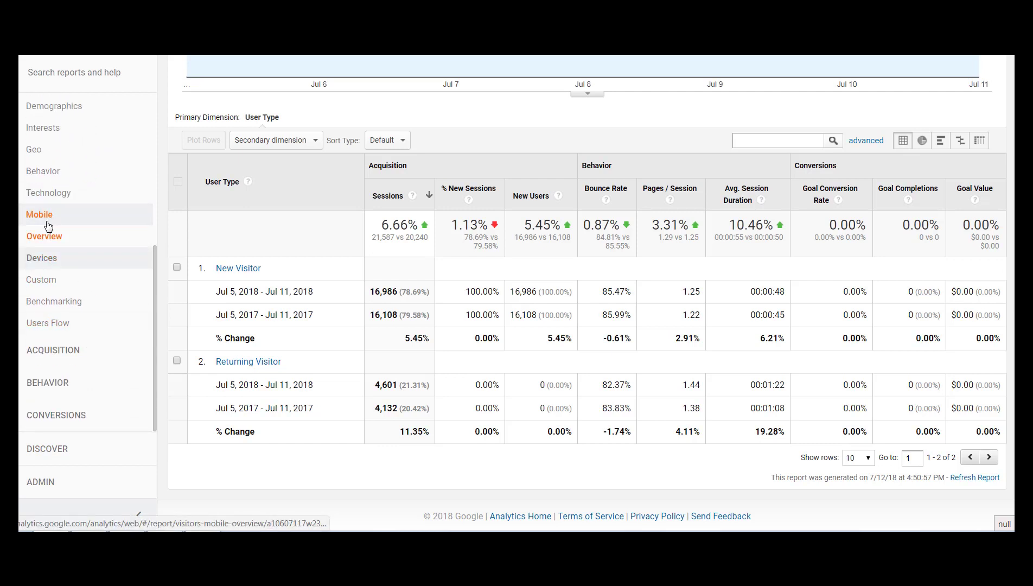
pyautogui.click(73, 250)
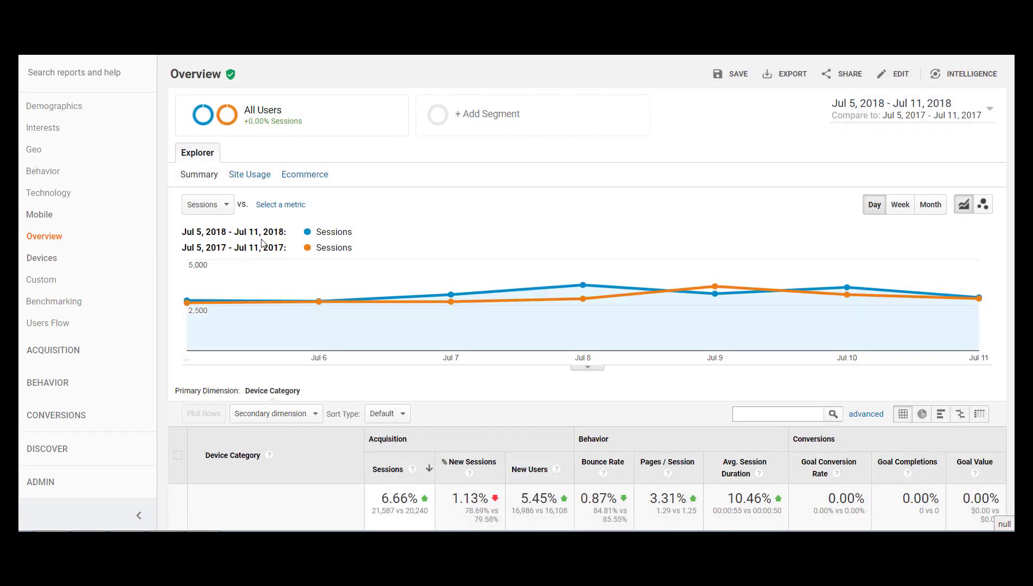
pyautogui.scroll(-3, 259, 244)
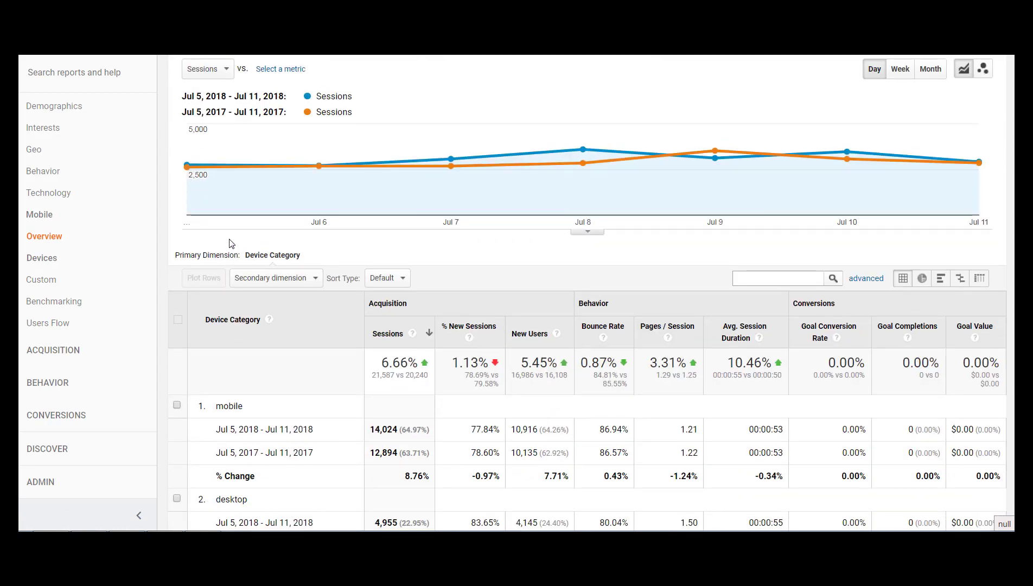
pyautogui.scroll(-4, 232, 243)
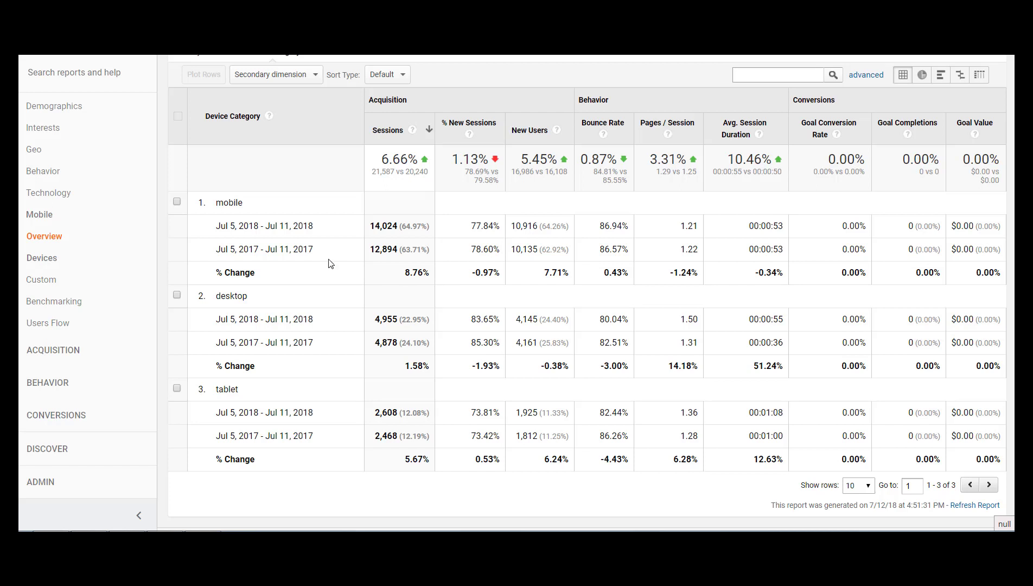
# Open the Audience section's Users Flow report to examine visitor paths by country.
pyautogui.click(54, 350)
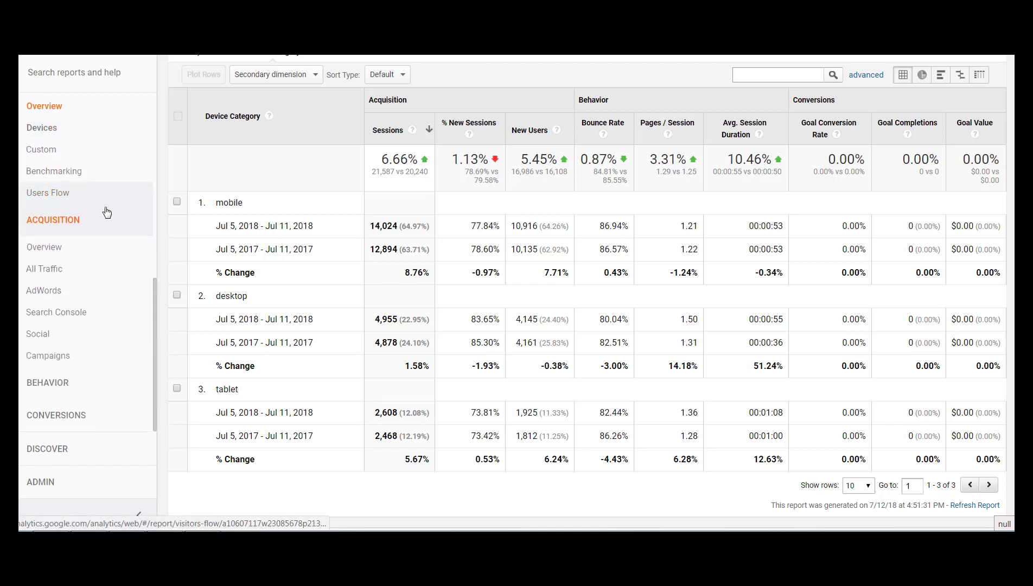
pyautogui.click(32, 194)
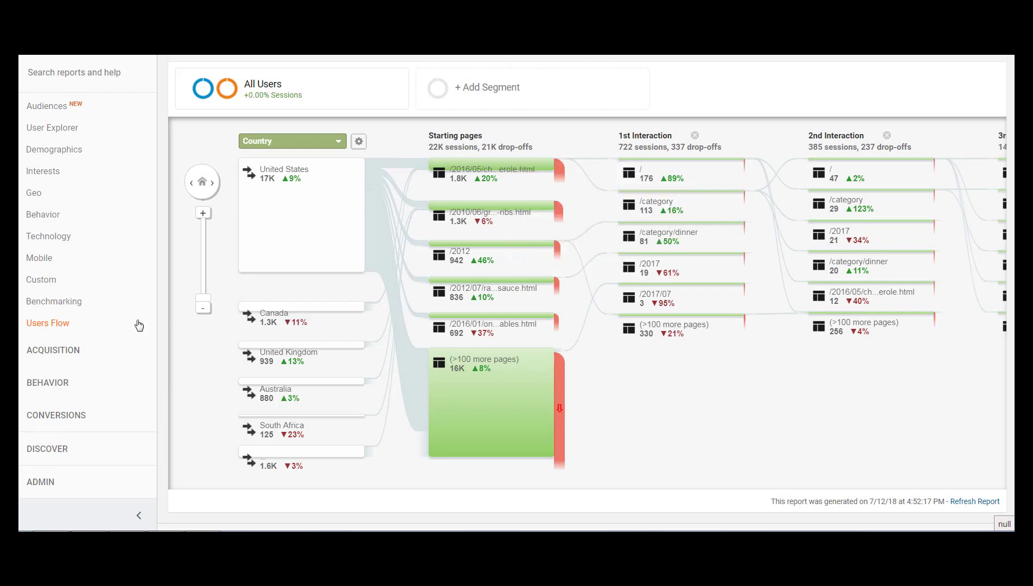
# Open the Acquisition Overview report and compare the Top Channels charts and channel table, including Social, between the two periods.
pyautogui.click(59, 355)
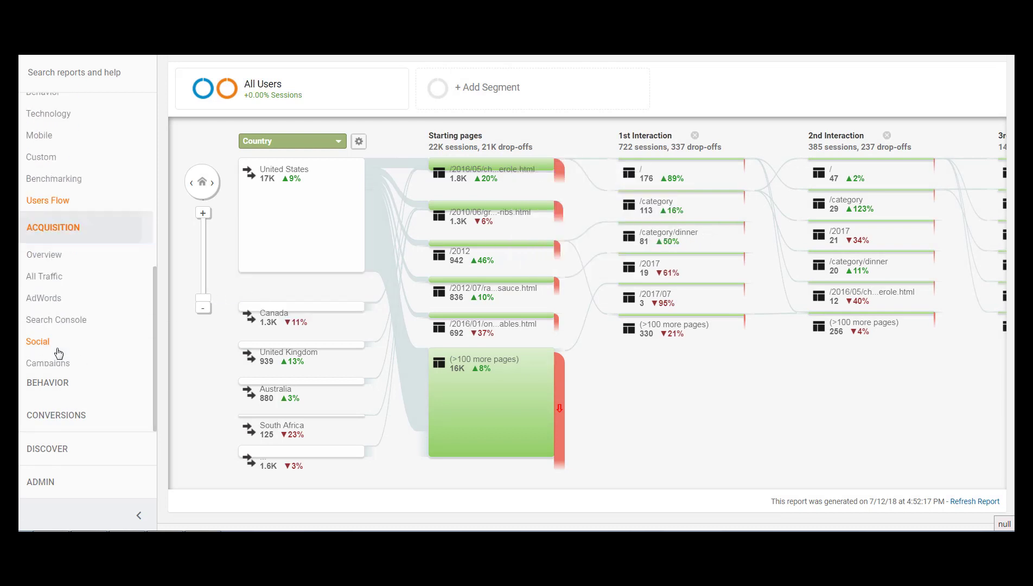
pyautogui.click(55, 248)
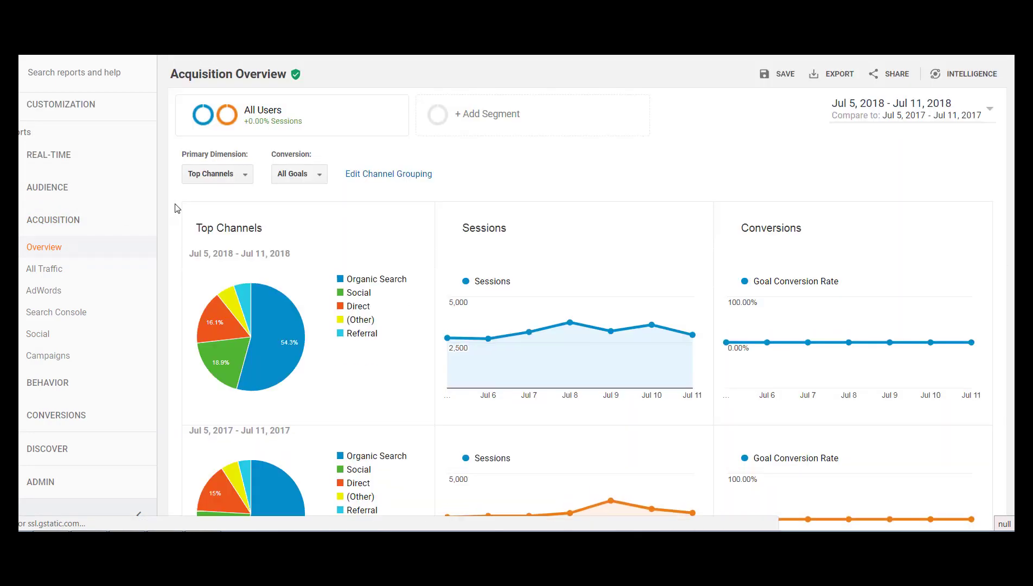
pyautogui.scroll(-4, 266, 208)
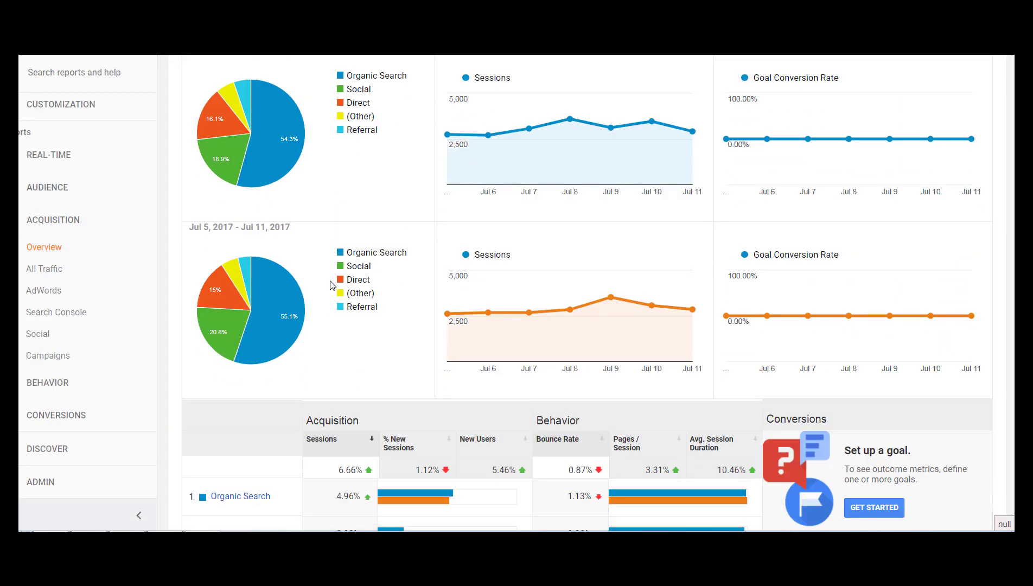
pyautogui.scroll(2, 332, 285)
pyautogui.scroll(2, 962, 254)
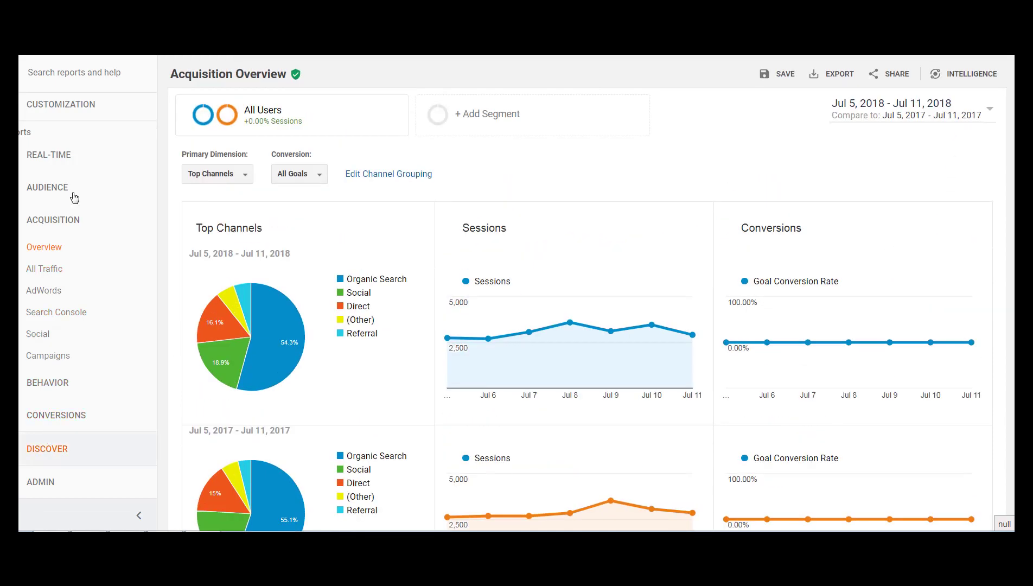
pyautogui.scroll(-3, 444, 283)
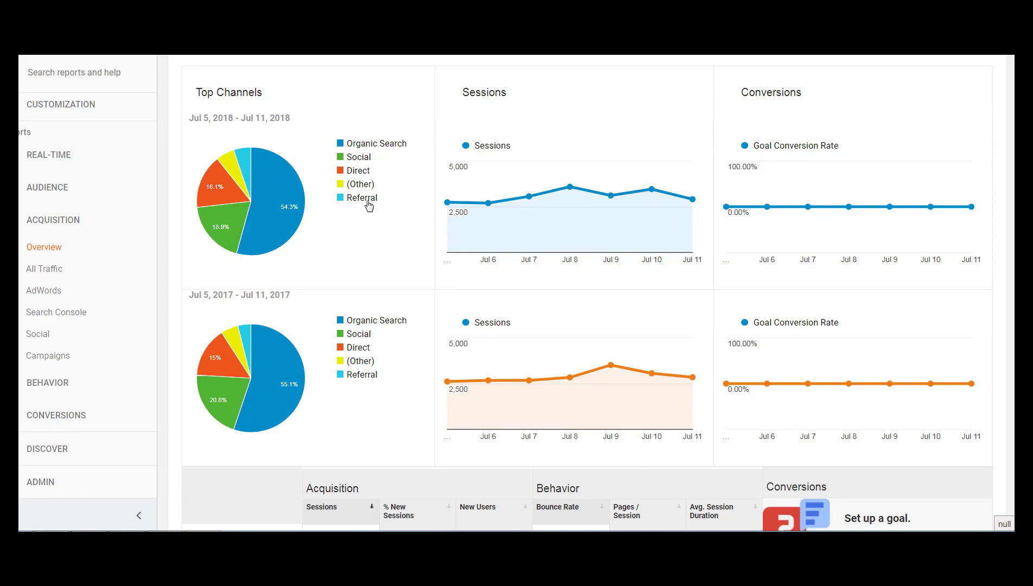
pyautogui.scroll(-1, 389, 217)
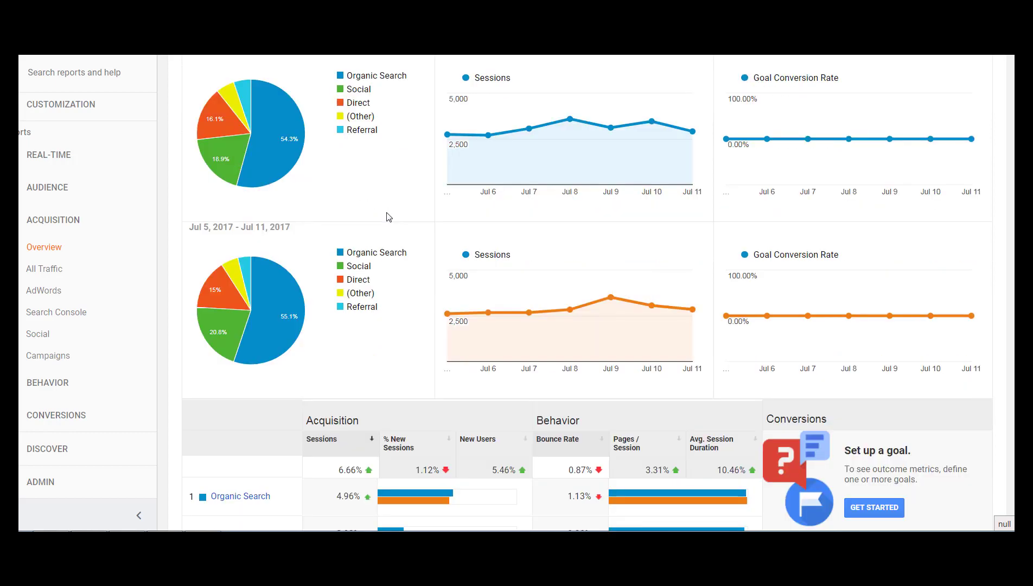
pyautogui.scroll(-3, 388, 217)
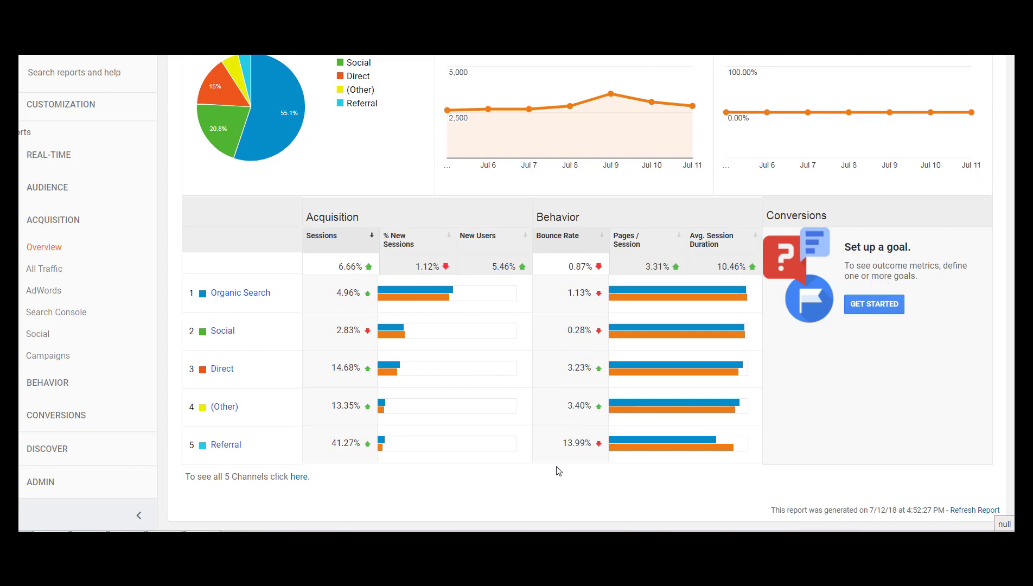
pyautogui.scroll(-1, 558, 471)
pyautogui.moveTo(445, 298)
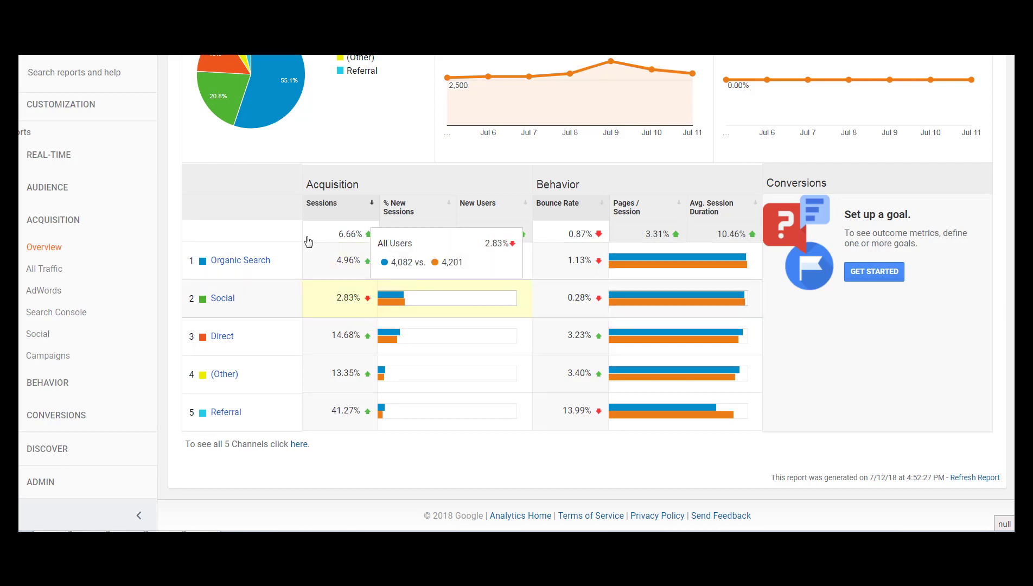
pyautogui.scroll(2, 261, 234)
pyautogui.moveTo(237, 230)
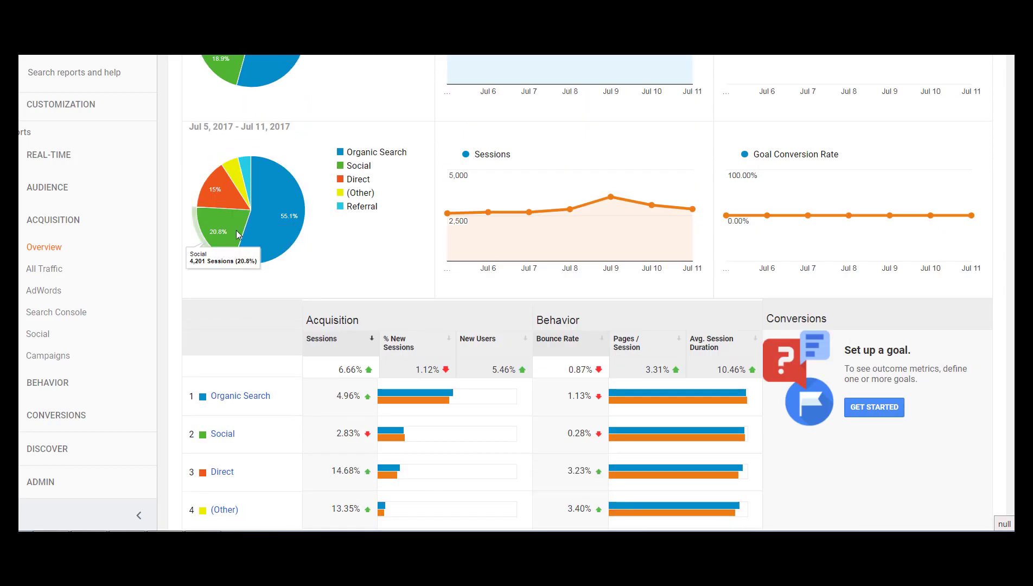
# Open the Social channel's breakdown and compare sessions by social network between the two periods.
pyautogui.scroll(-2, 236, 235)
pyautogui.click(220, 300)
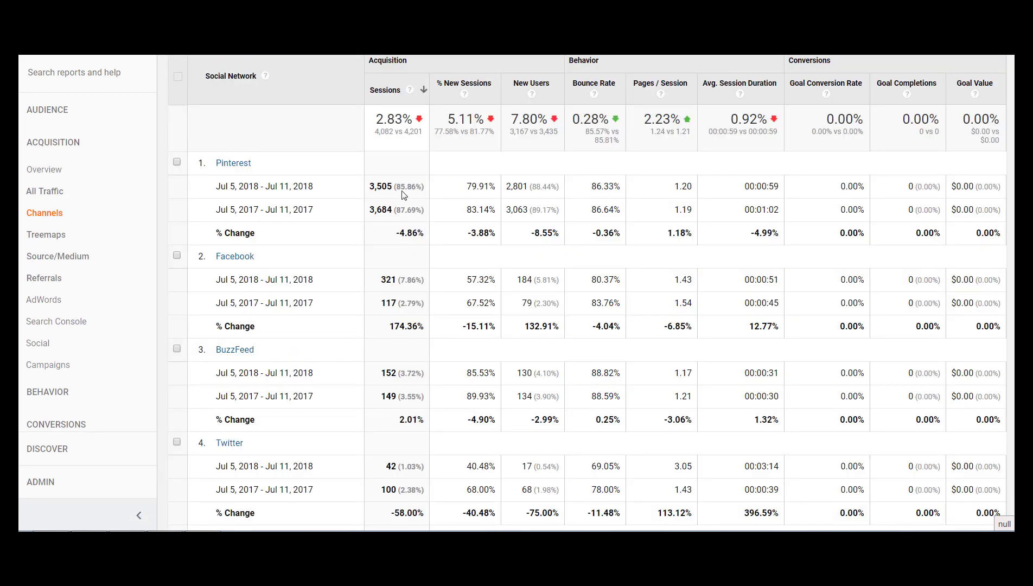
pyautogui.scroll(1, 406, 218)
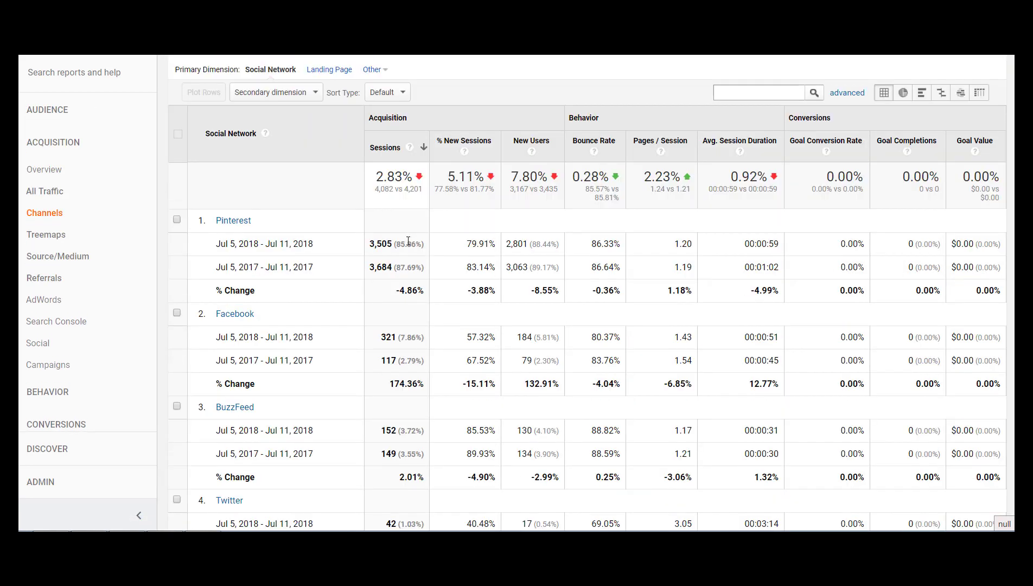
pyautogui.scroll(-1, 408, 241)
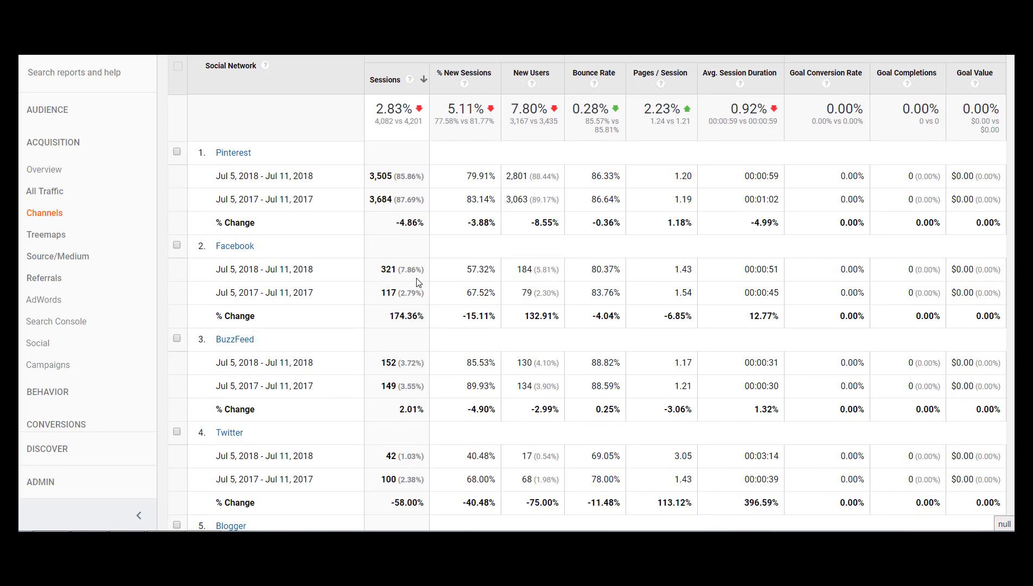
# Examine the remaining social network rows, from Facebook down to StumbleUpon, comparing sessions and new users for both periods.
pyautogui.scroll(-2, 417, 282)
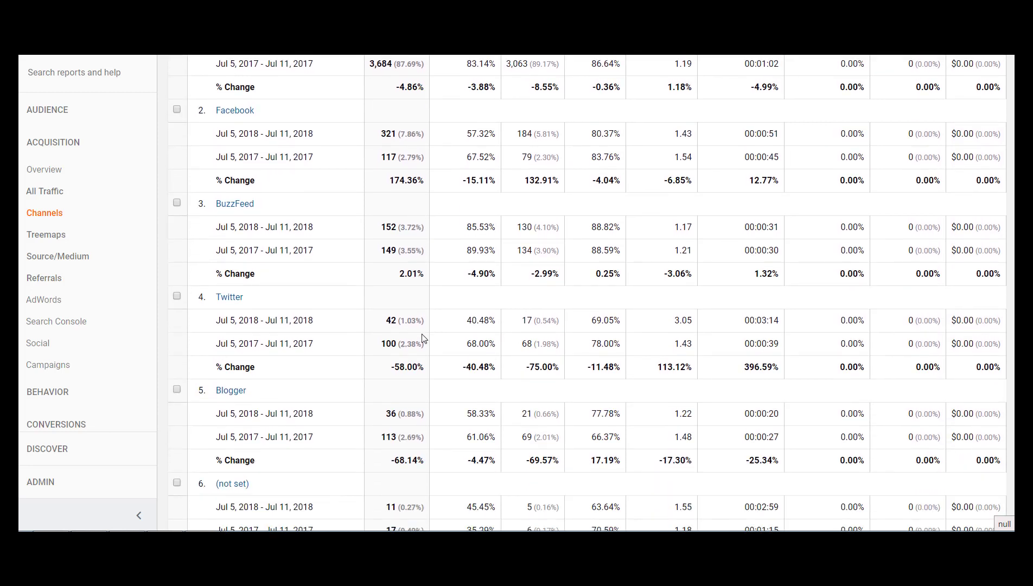
pyautogui.scroll(-3, 425, 338)
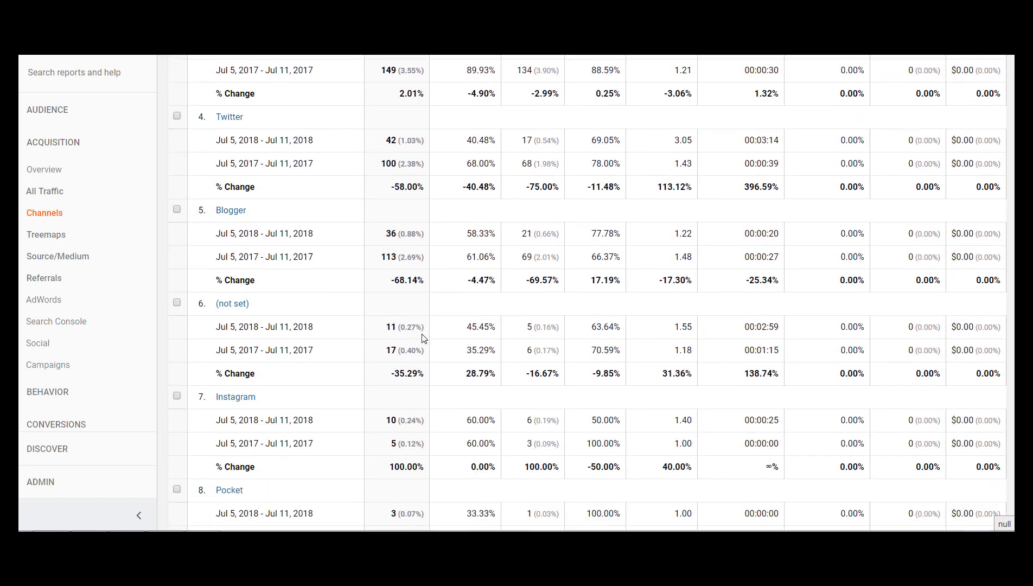
pyautogui.scroll(-3, 424, 338)
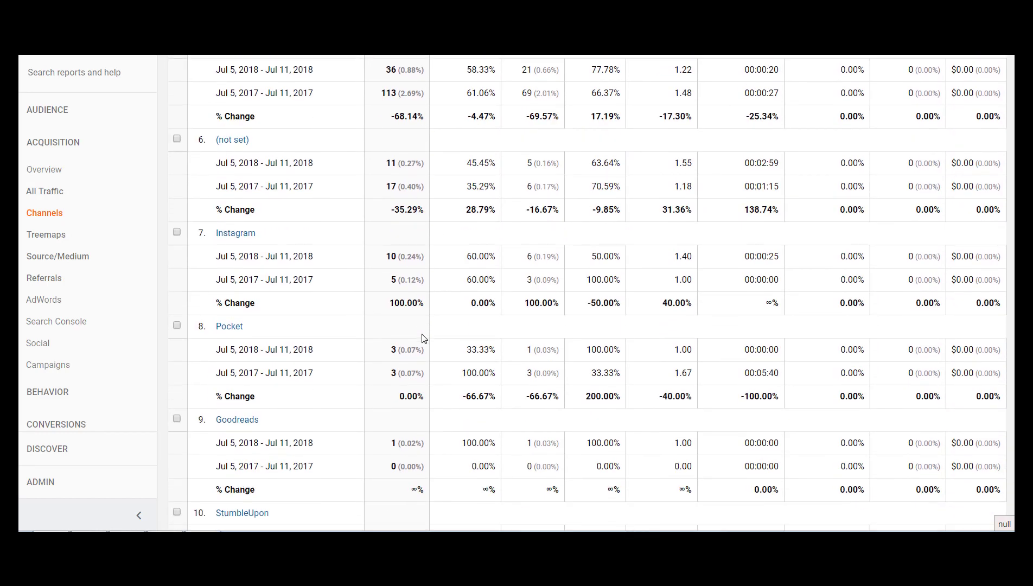
pyautogui.scroll(-1, 424, 339)
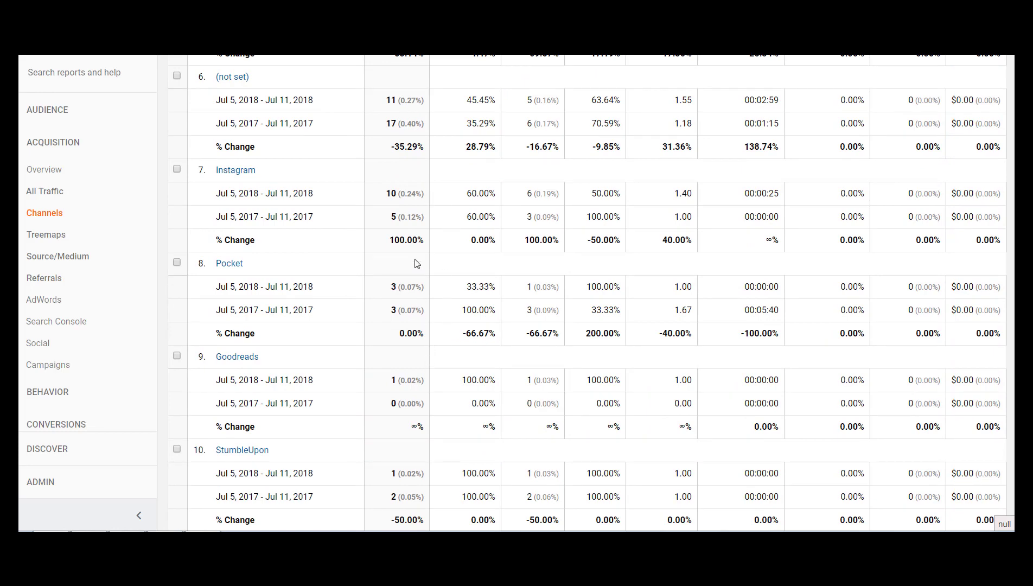
pyautogui.scroll(-2, 423, 201)
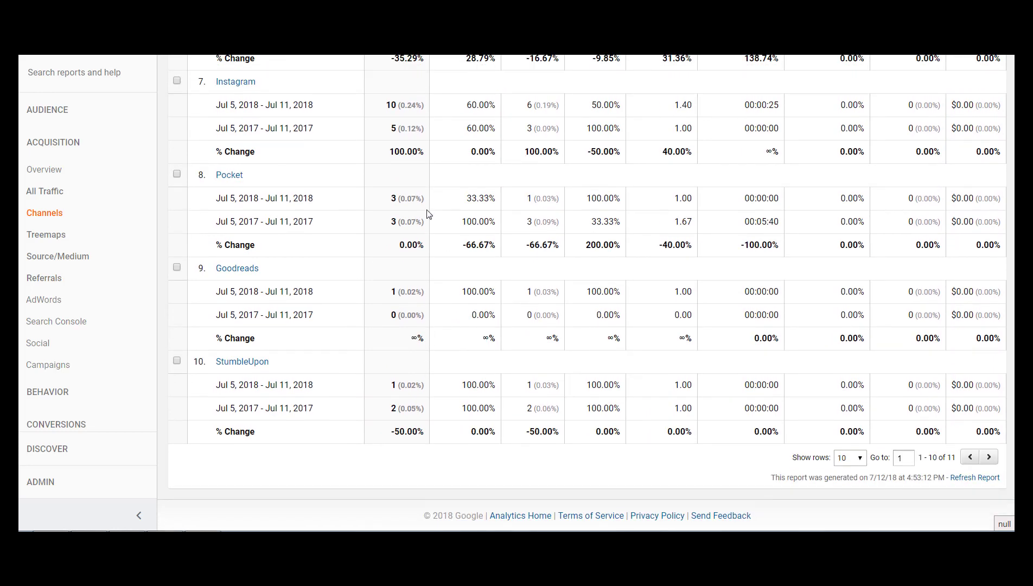
pyautogui.scroll(15, 428, 214)
pyautogui.scroll(-4, 386, 222)
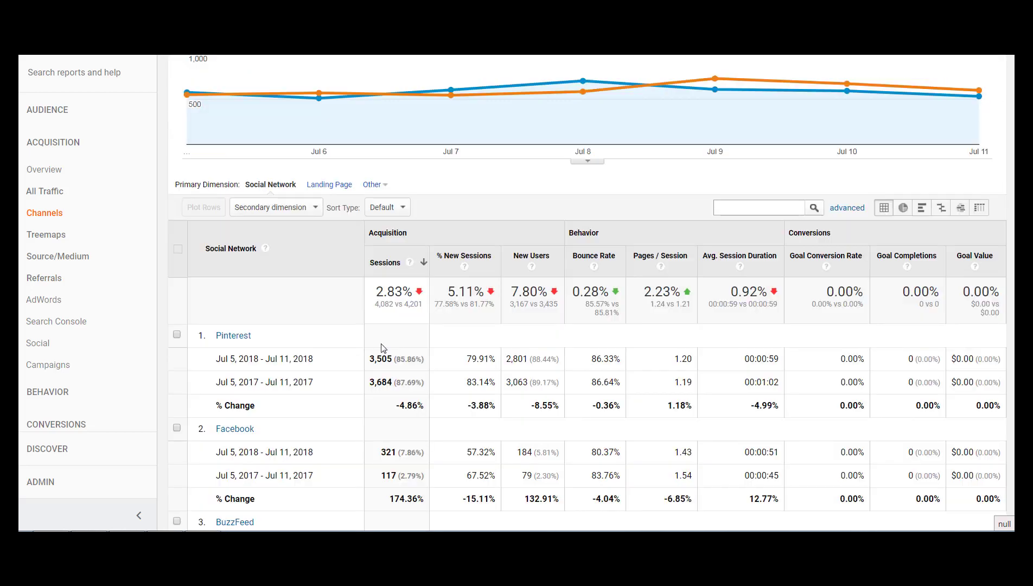
# Switch the Social channel table's primary dimension to Landing Page and compare sessions per landing page between the two periods.
pyautogui.click(319, 185)
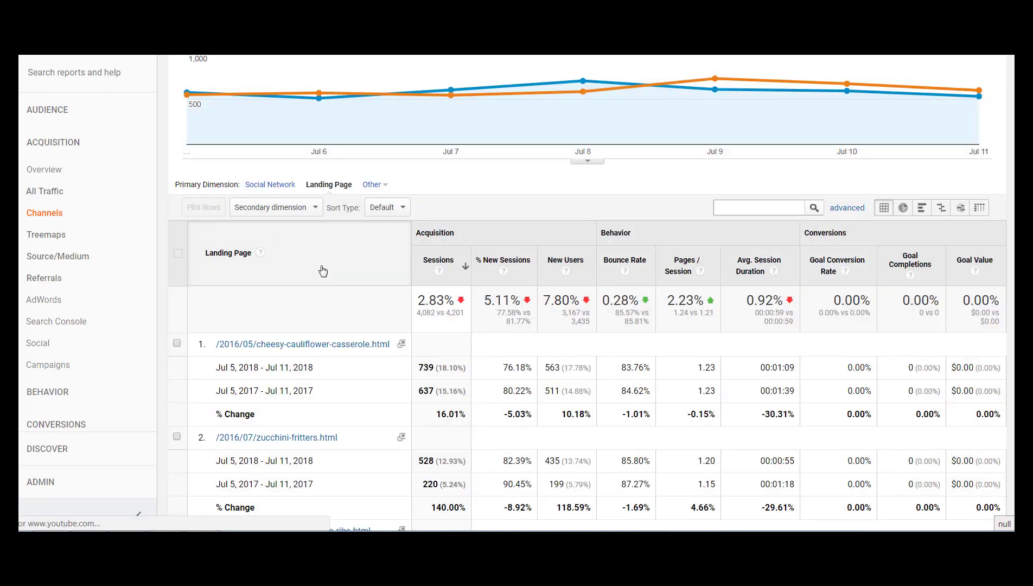
pyautogui.scroll(-3, 520, 233)
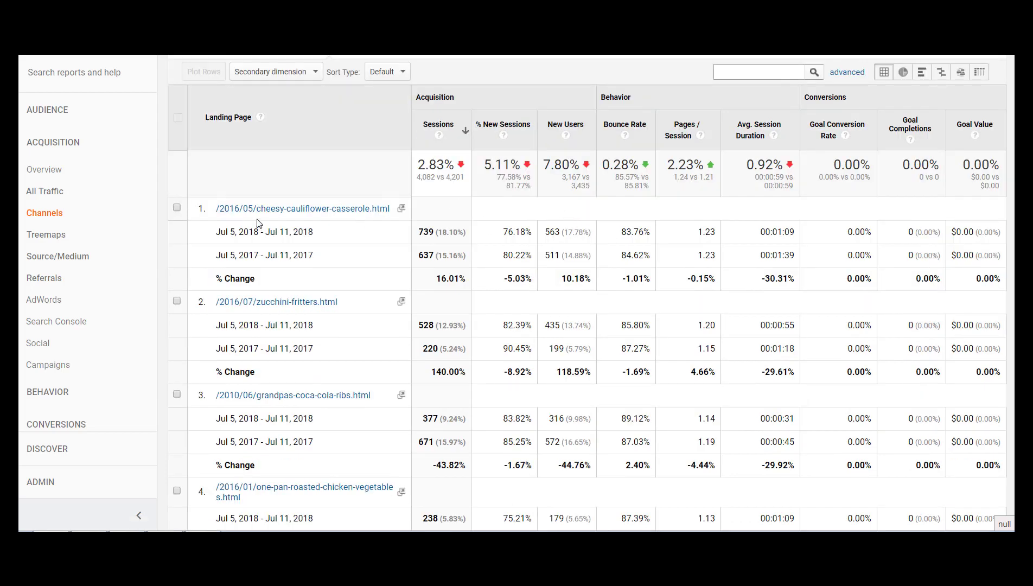
pyautogui.scroll(3, 522, 390)
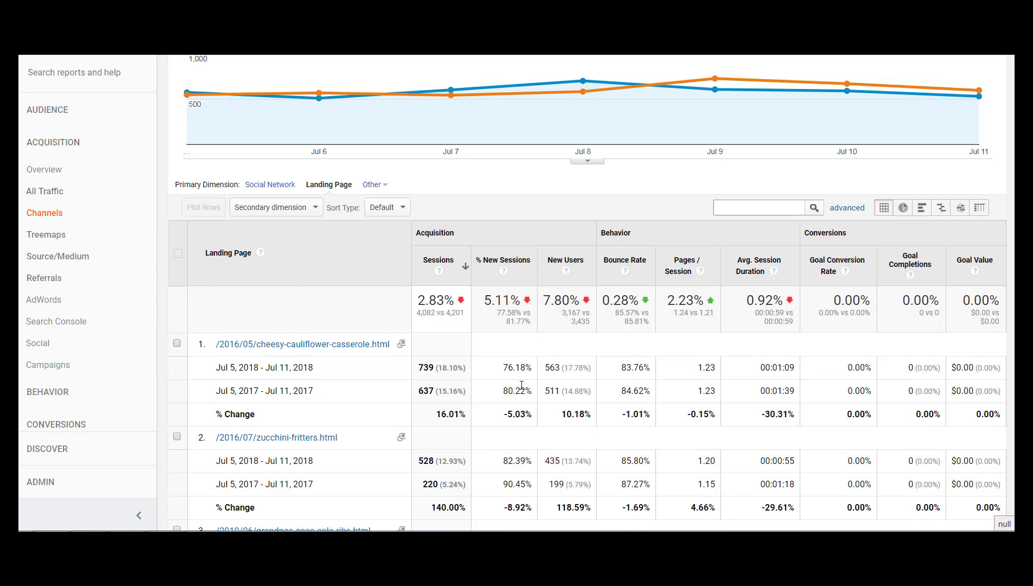
pyautogui.scroll(3, 521, 389)
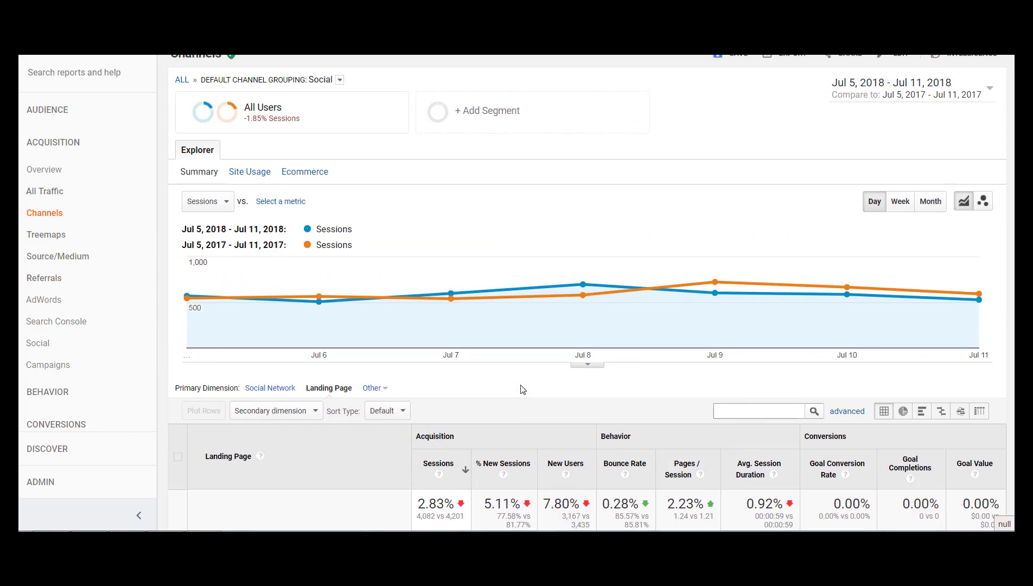
pyautogui.scroll(-5, 522, 390)
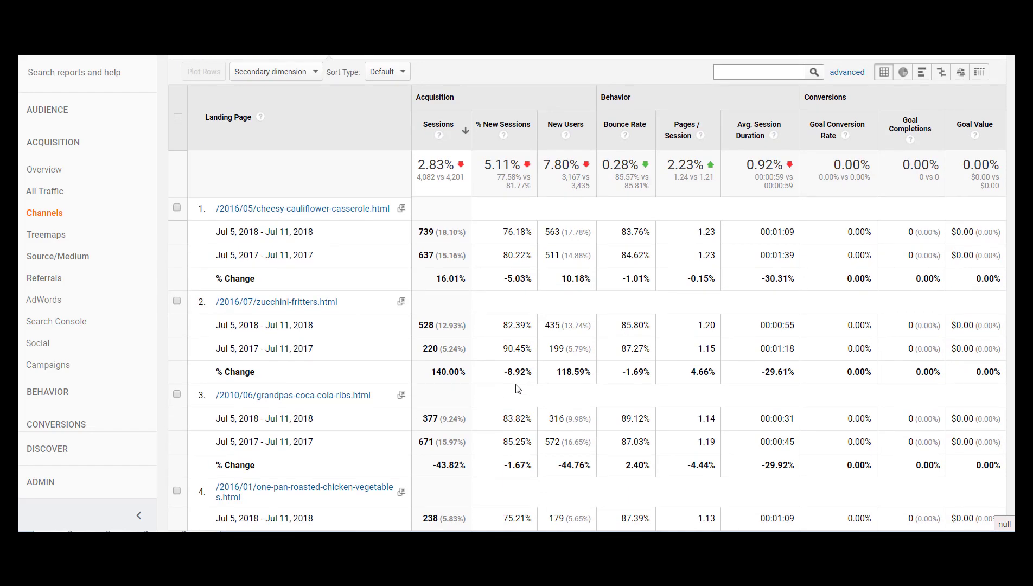
pyautogui.scroll(-2, 518, 389)
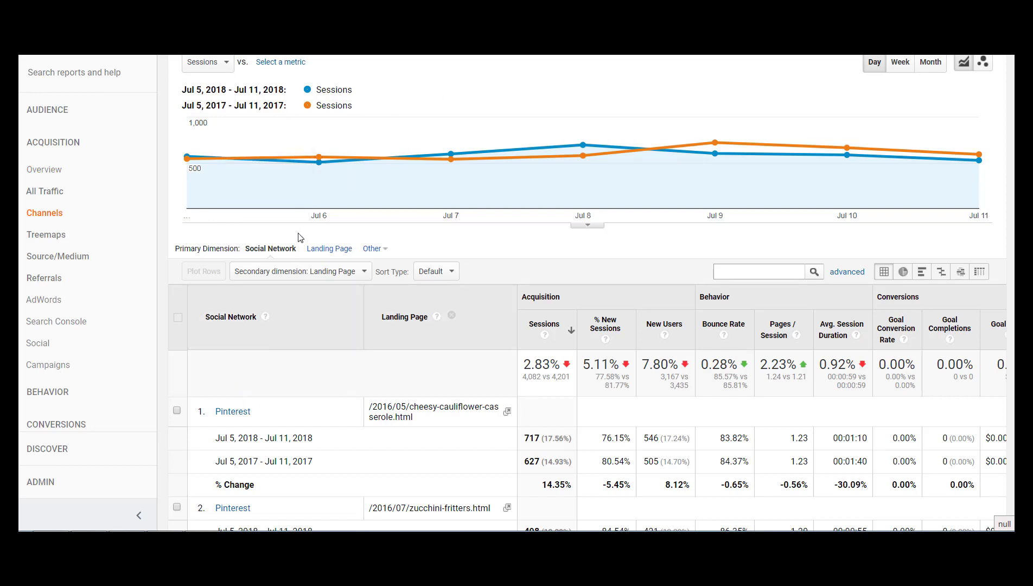
# Browse the Acquisition and Behavior options available as the social network table's secondary dimension.
pyautogui.click(296, 272)
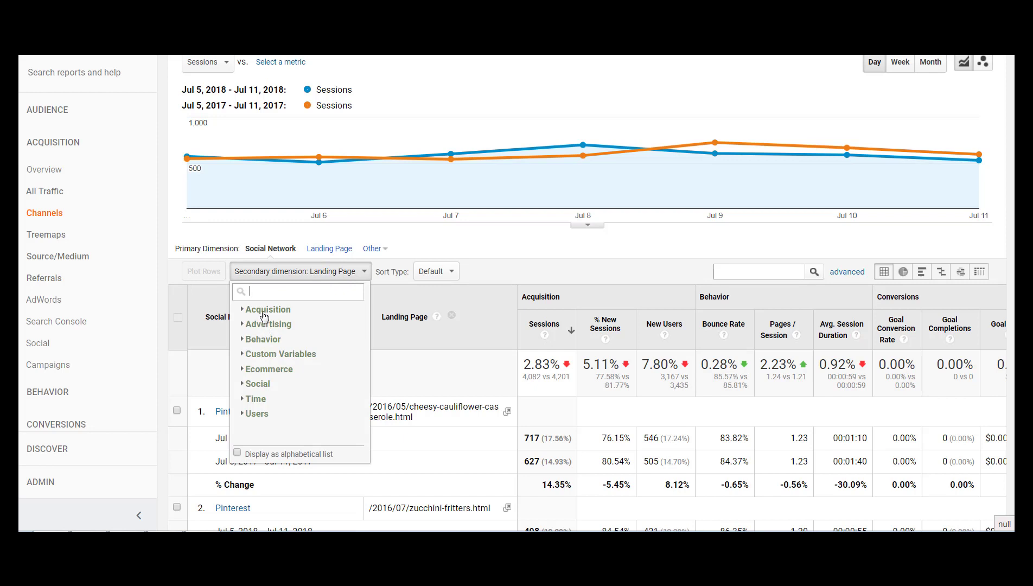
pyautogui.click(264, 311)
pyautogui.click(263, 355)
pyautogui.scroll(-5, 285, 361)
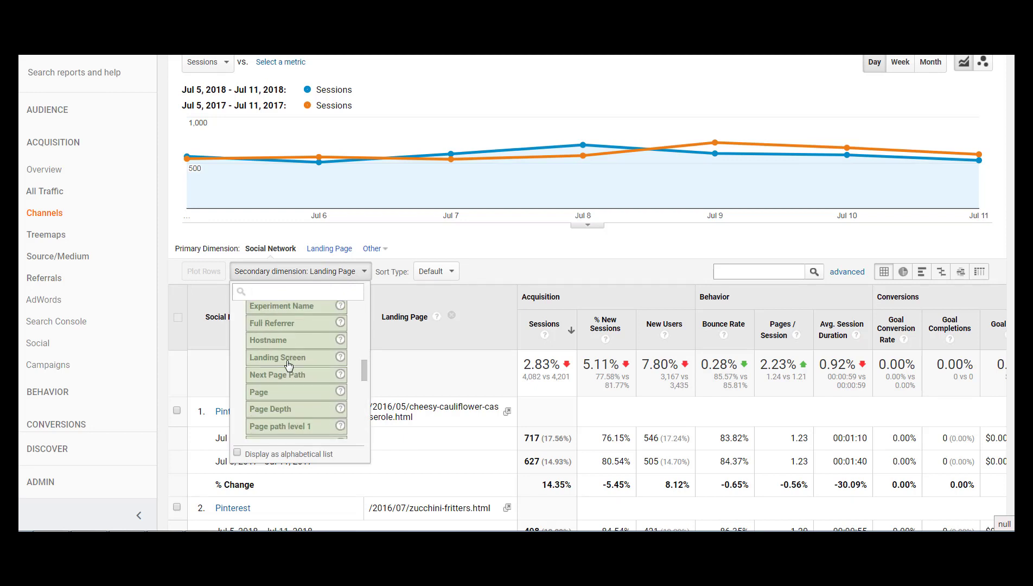
pyautogui.scroll(-8, 288, 365)
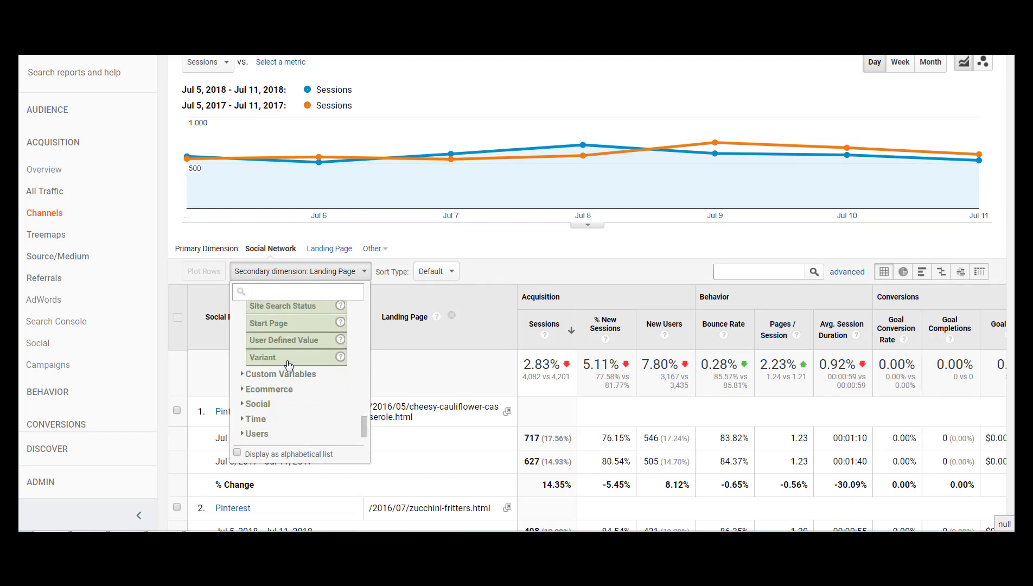
pyautogui.scroll(3, 295, 357)
pyautogui.click(296, 357)
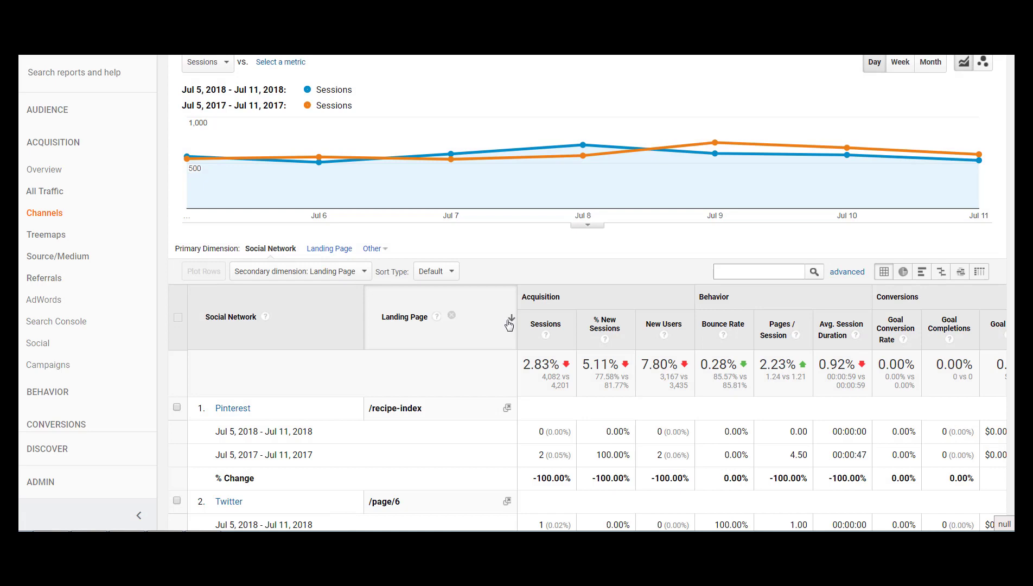
# Sort the social network table by sessions and compare the landing pages visited from each network between the two periods.
pyautogui.click(470, 345)
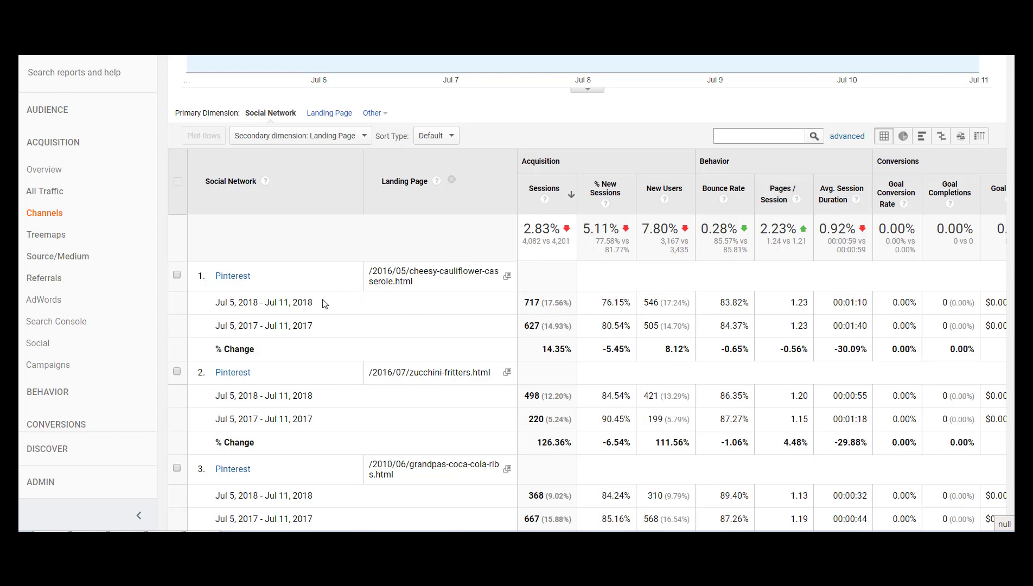
pyautogui.scroll(-1, 539, 300)
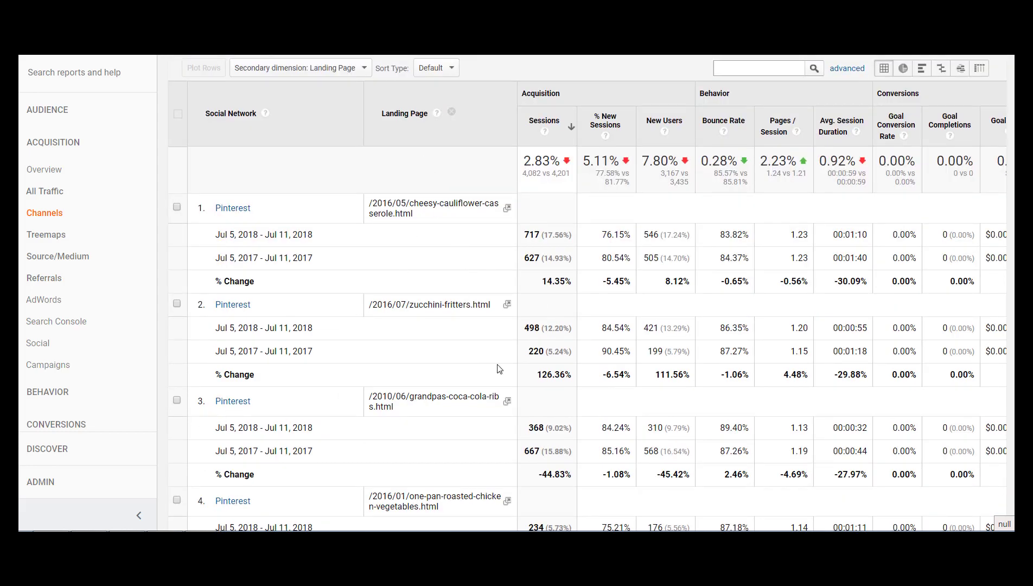
pyautogui.scroll(-3, 533, 385)
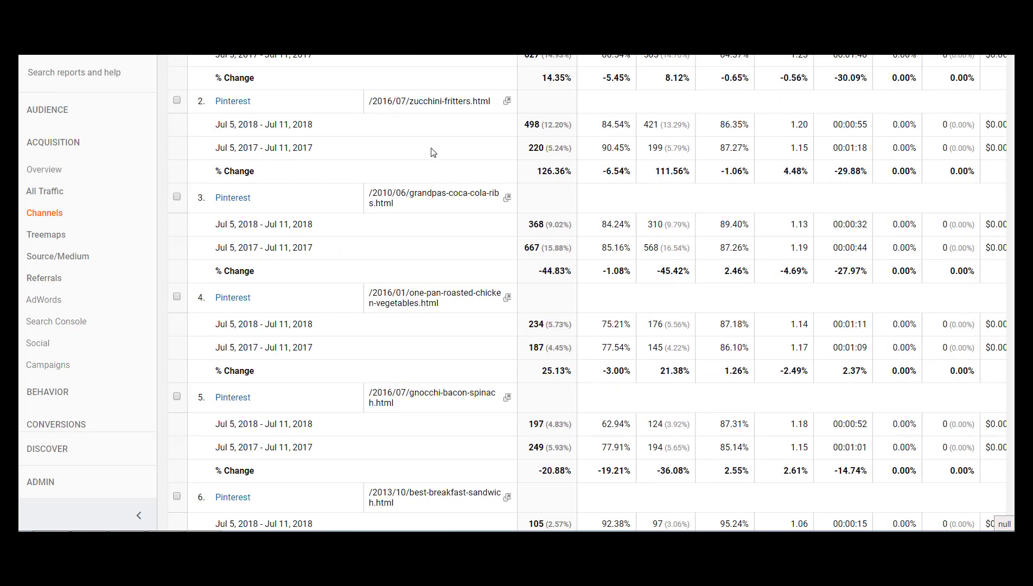
pyautogui.scroll(-5, 459, 388)
pyautogui.scroll(-2, 455, 385)
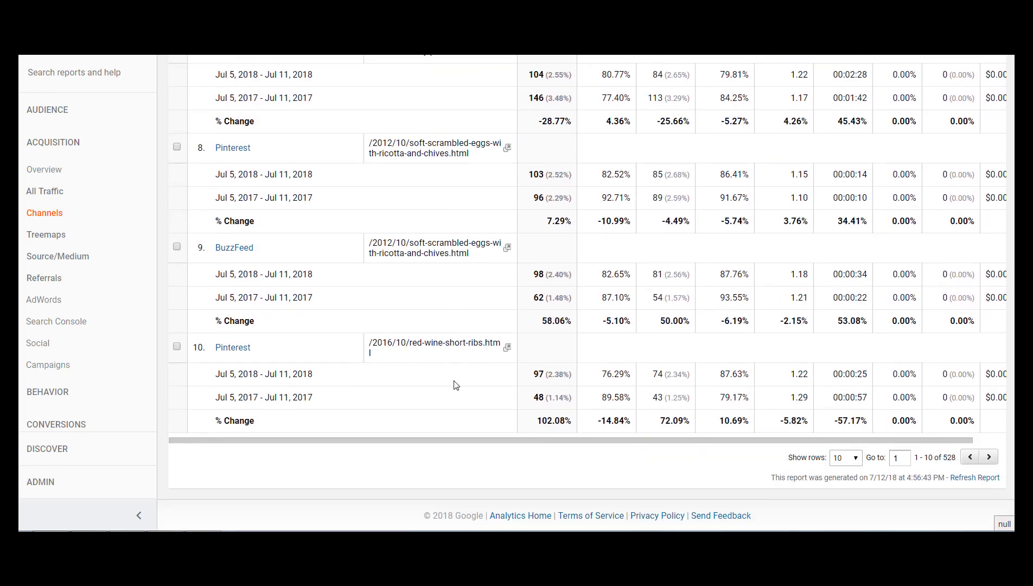
# Open the Behavior section's All Pages report and compare pageviews, average time on page and bounce rate per page between the two periods.
pyautogui.click(31, 389)
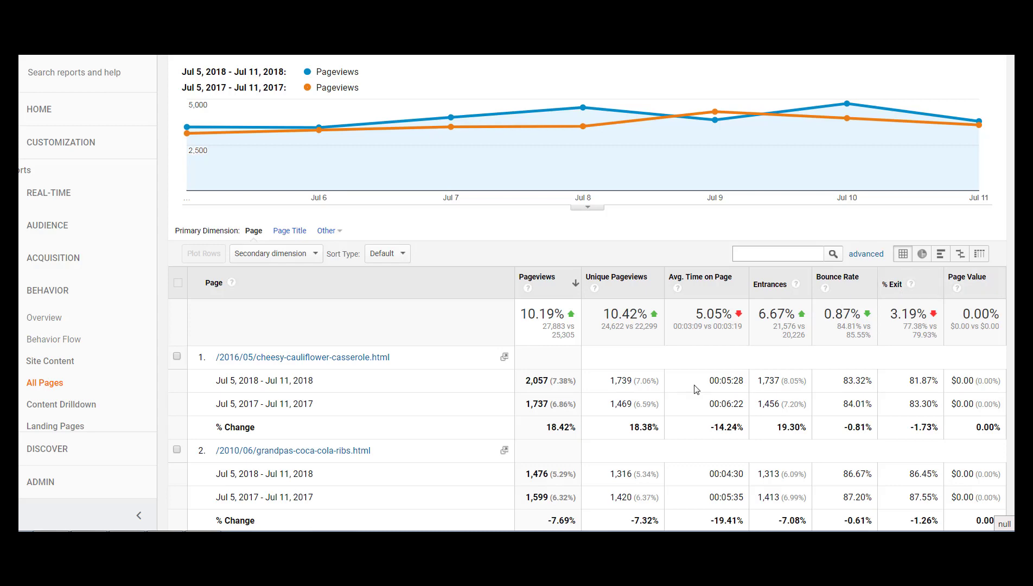
pyautogui.scroll(-1, 427, 394)
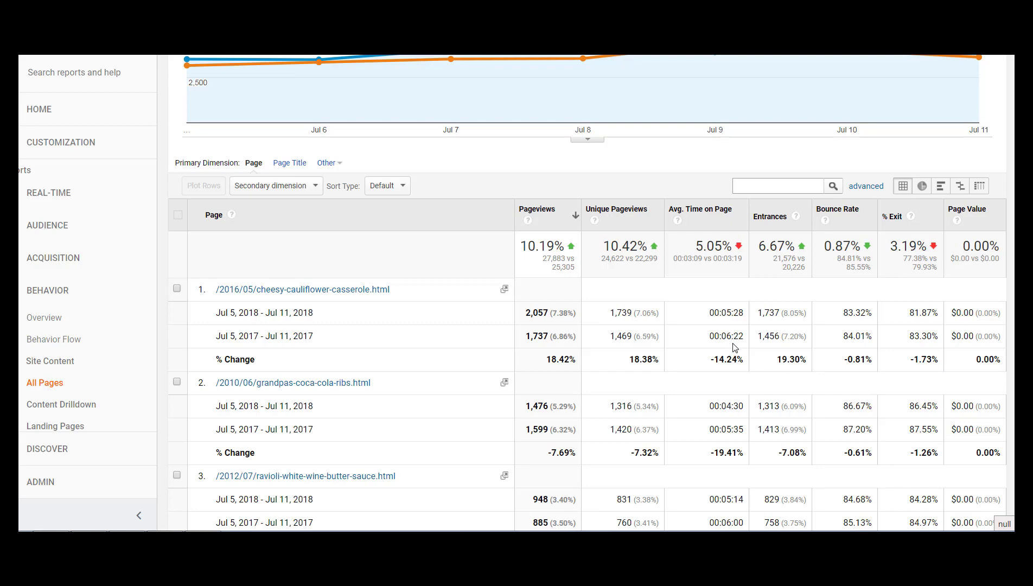
pyautogui.scroll(-4, 735, 348)
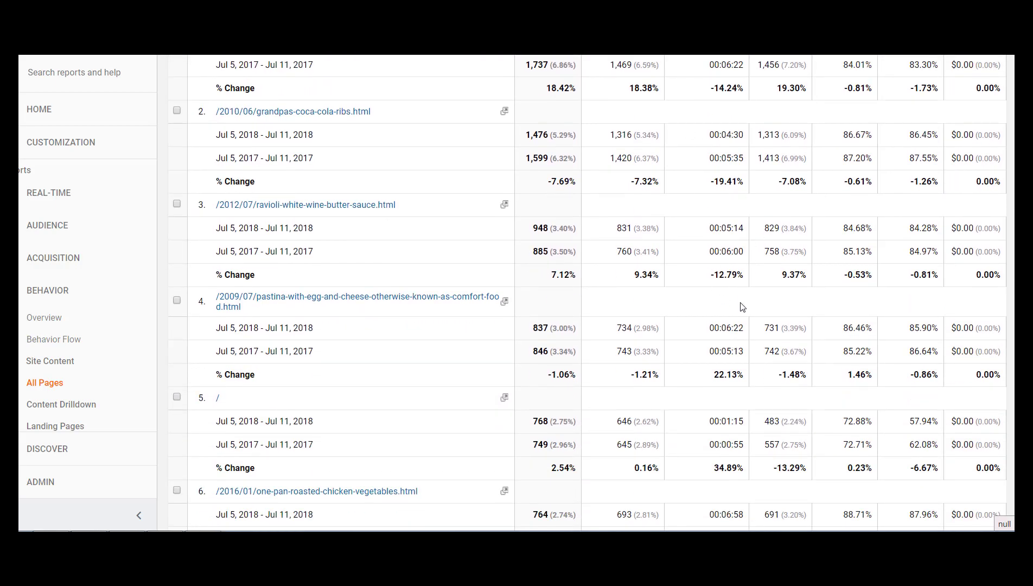
pyautogui.scroll(-2, 728, 351)
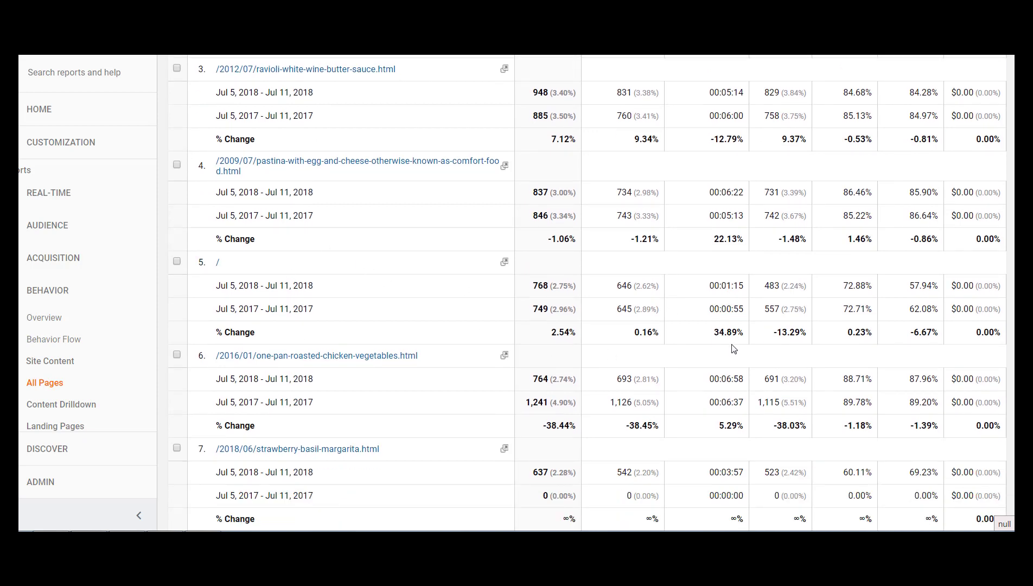
pyautogui.scroll(6, 733, 349)
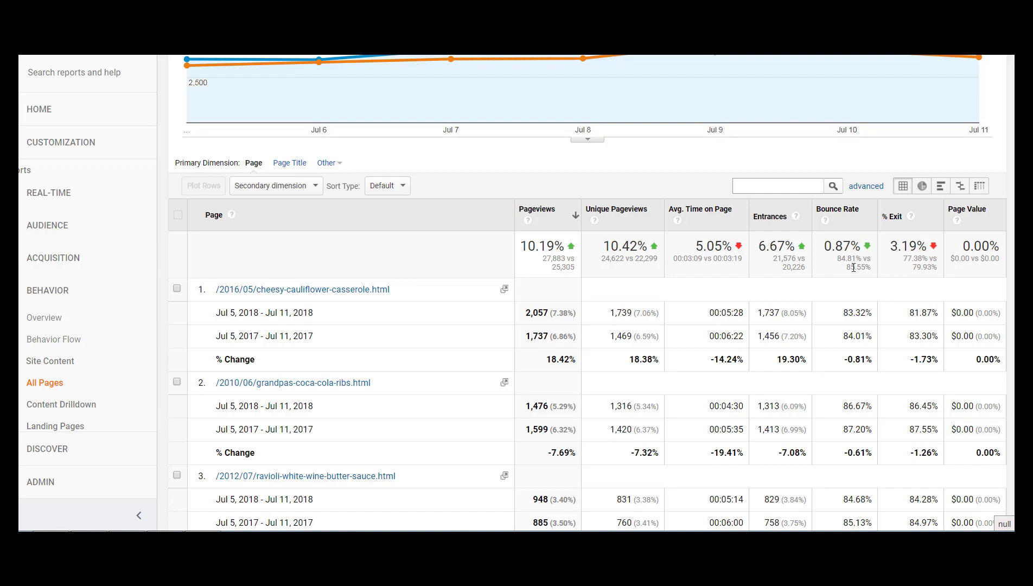
pyautogui.scroll(-5, 648, 314)
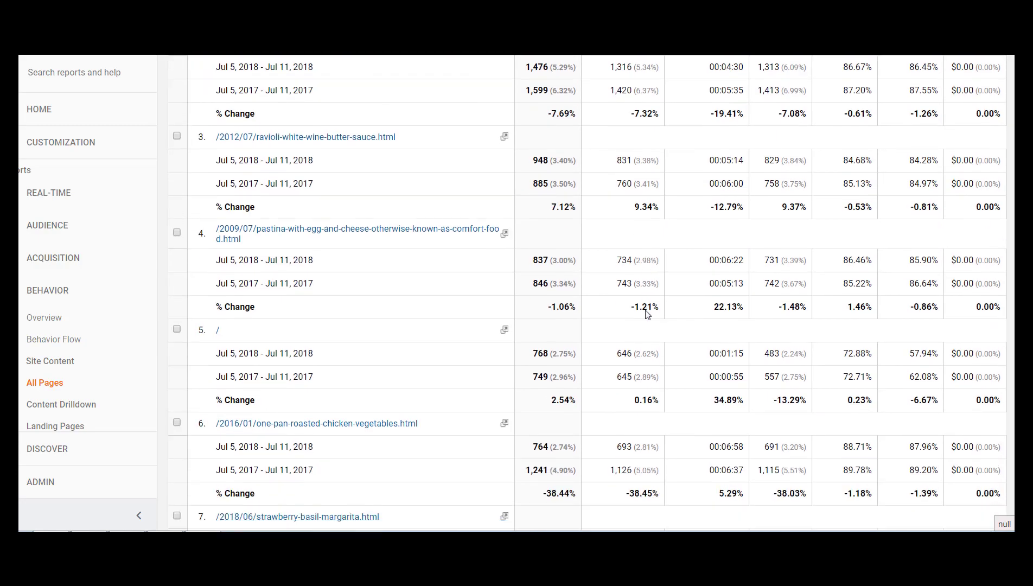
pyautogui.scroll(-6, 743, 381)
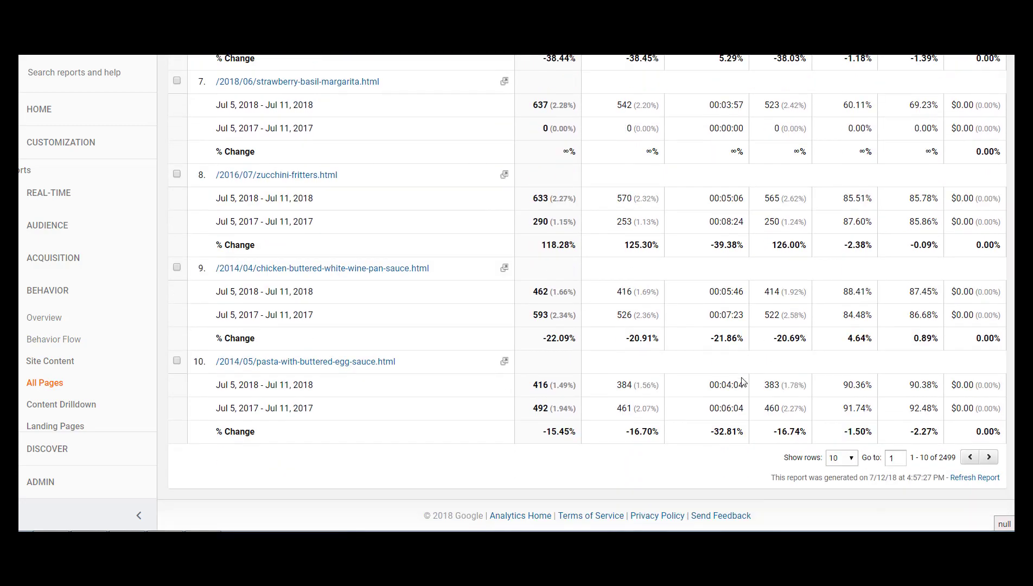
pyautogui.scroll(10, 742, 381)
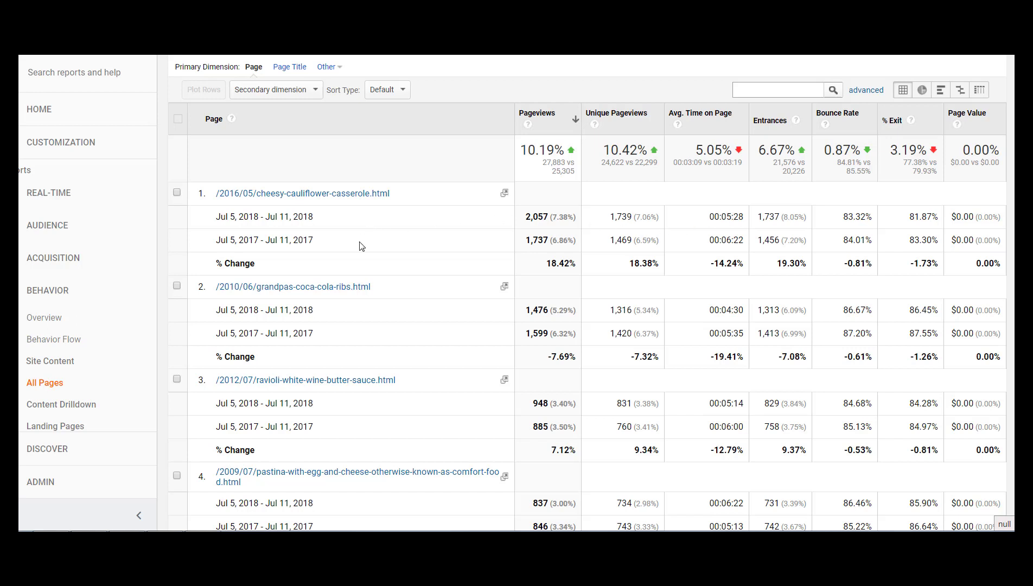
# Expand the Conversions section to view its Goals, Ecommerce, Multi-Channel Funnels and Attribution report groups.
pyautogui.scroll(-3, 79, 357)
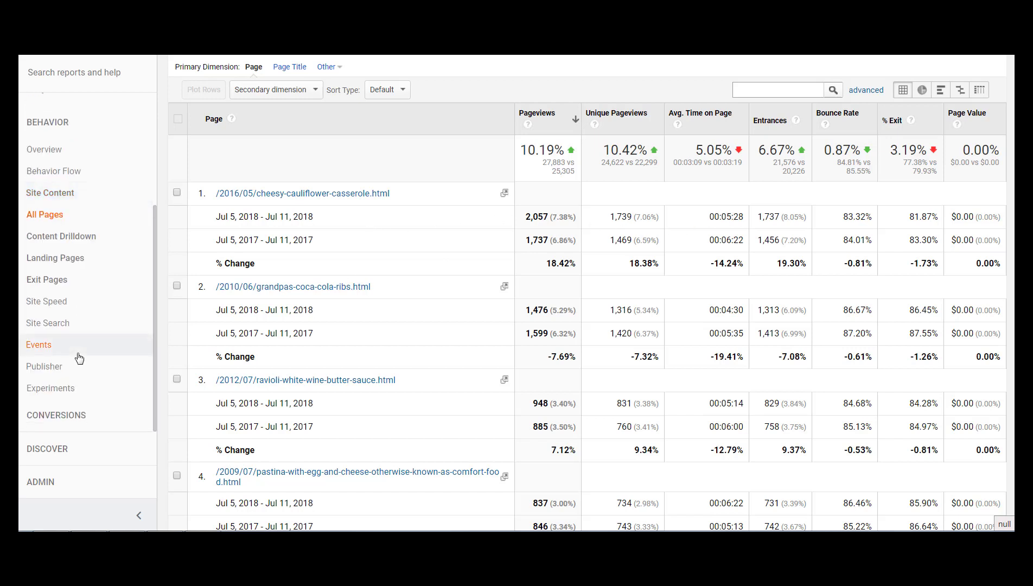
pyautogui.click(81, 416)
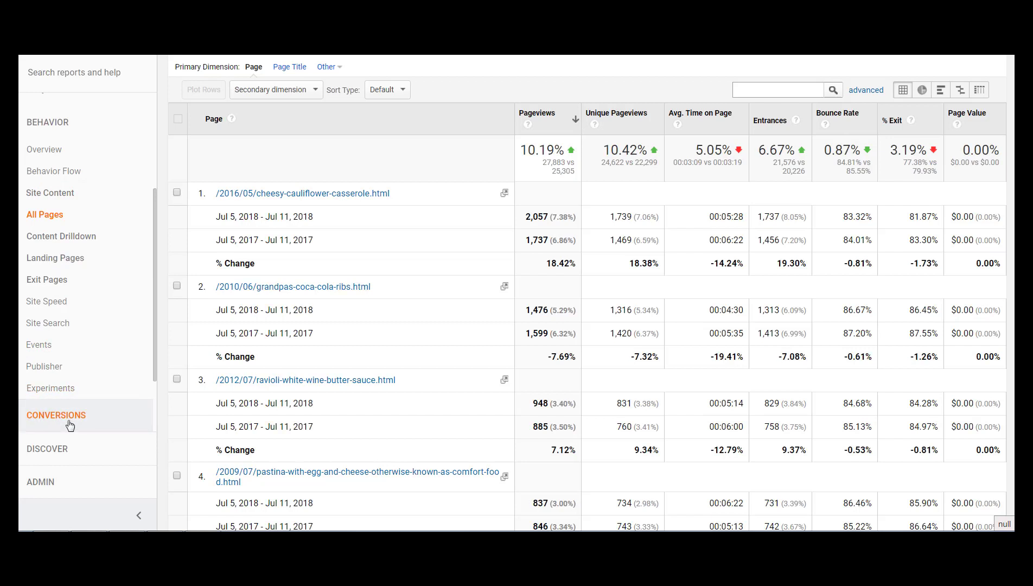
pyautogui.scroll(-2, 65, 361)
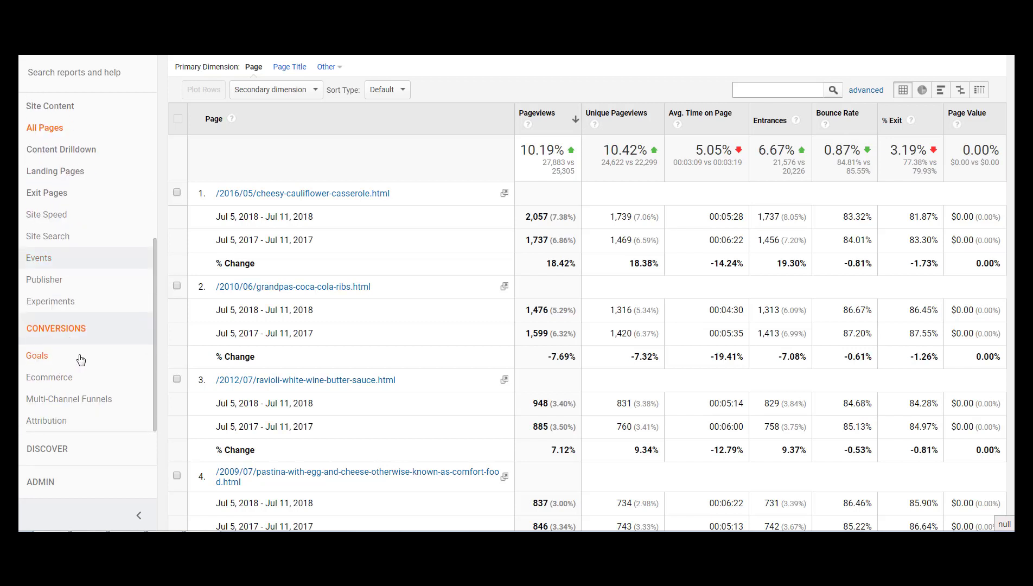